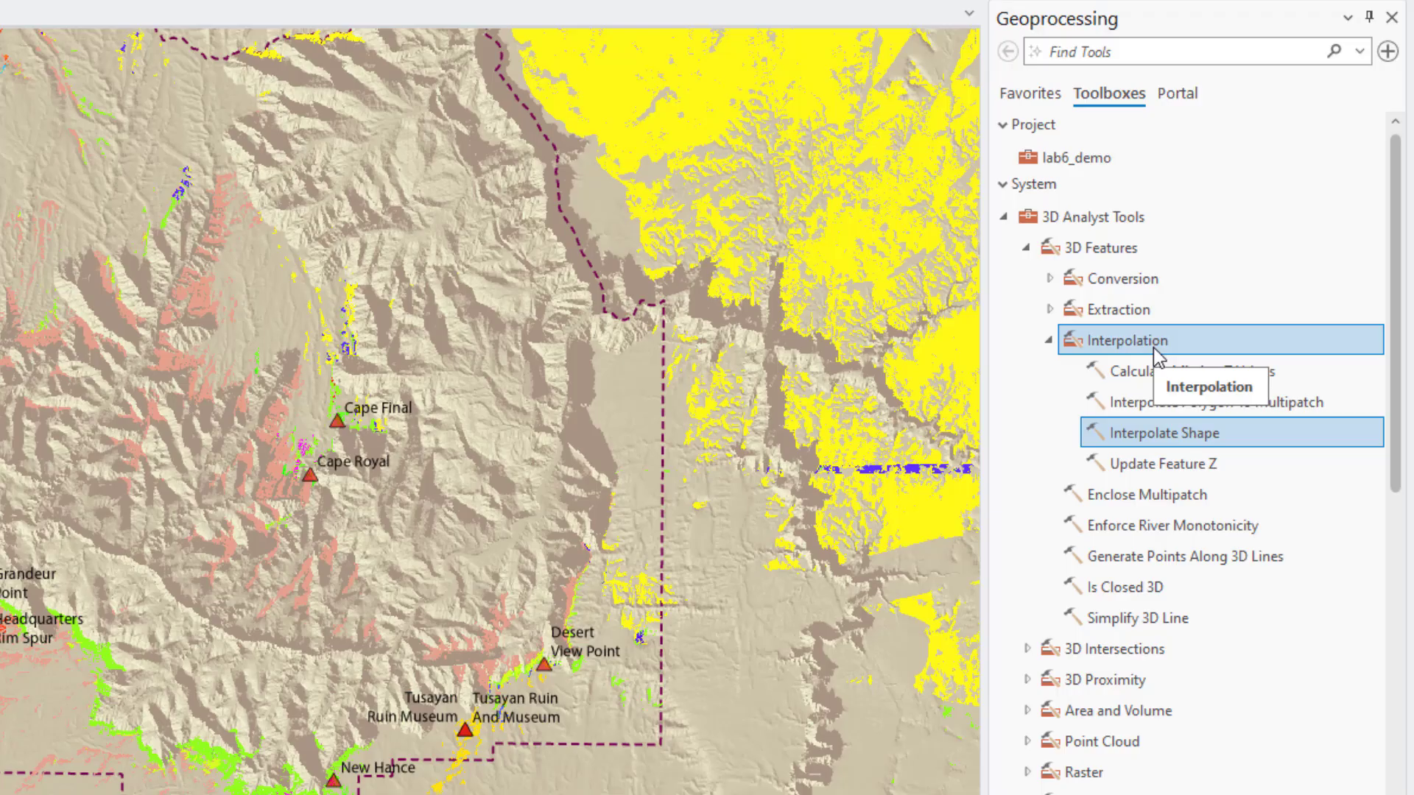
- Open the Interpolate Shape tool and set its input surface to gc_dem30m_Resample
click(1216, 432)
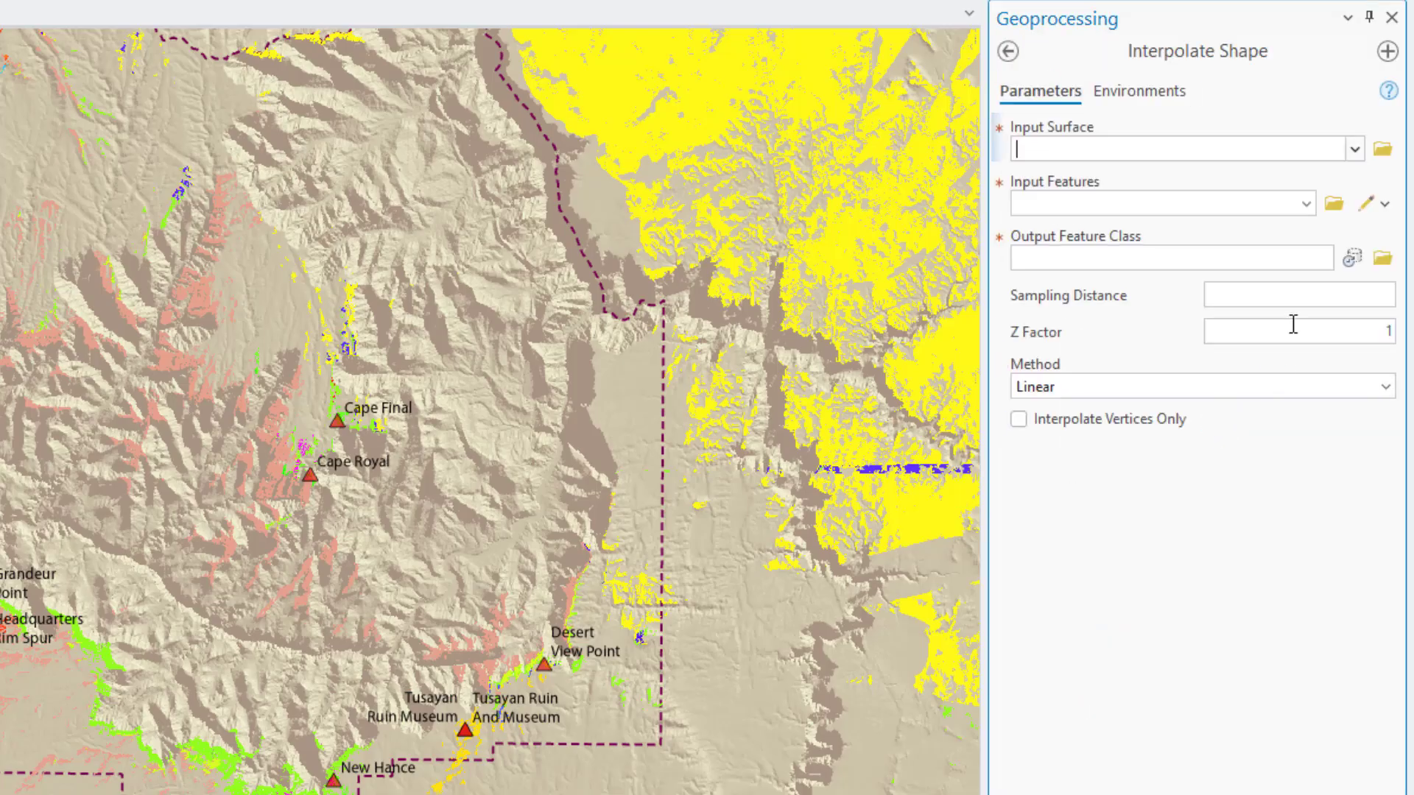
click(1356, 149)
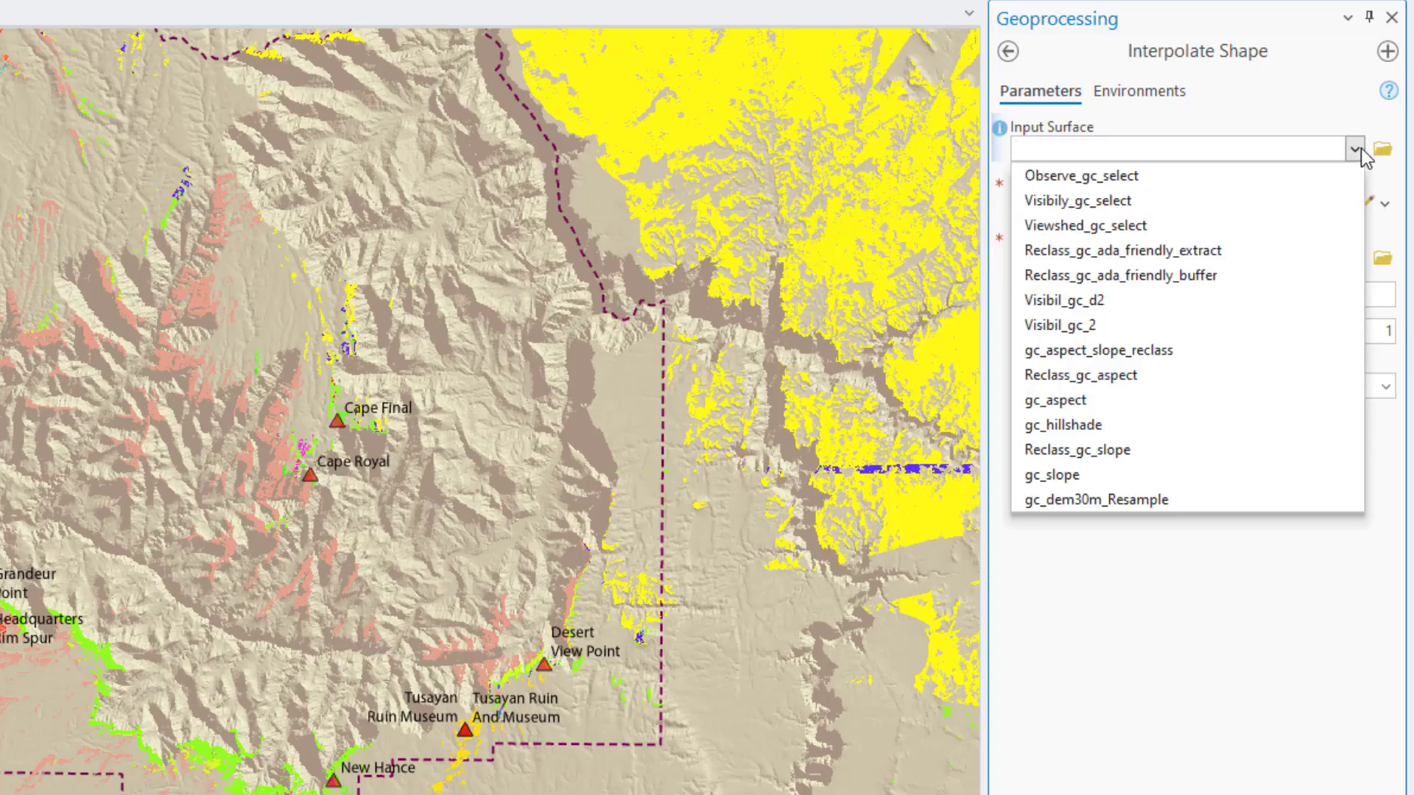
click(1204, 501)
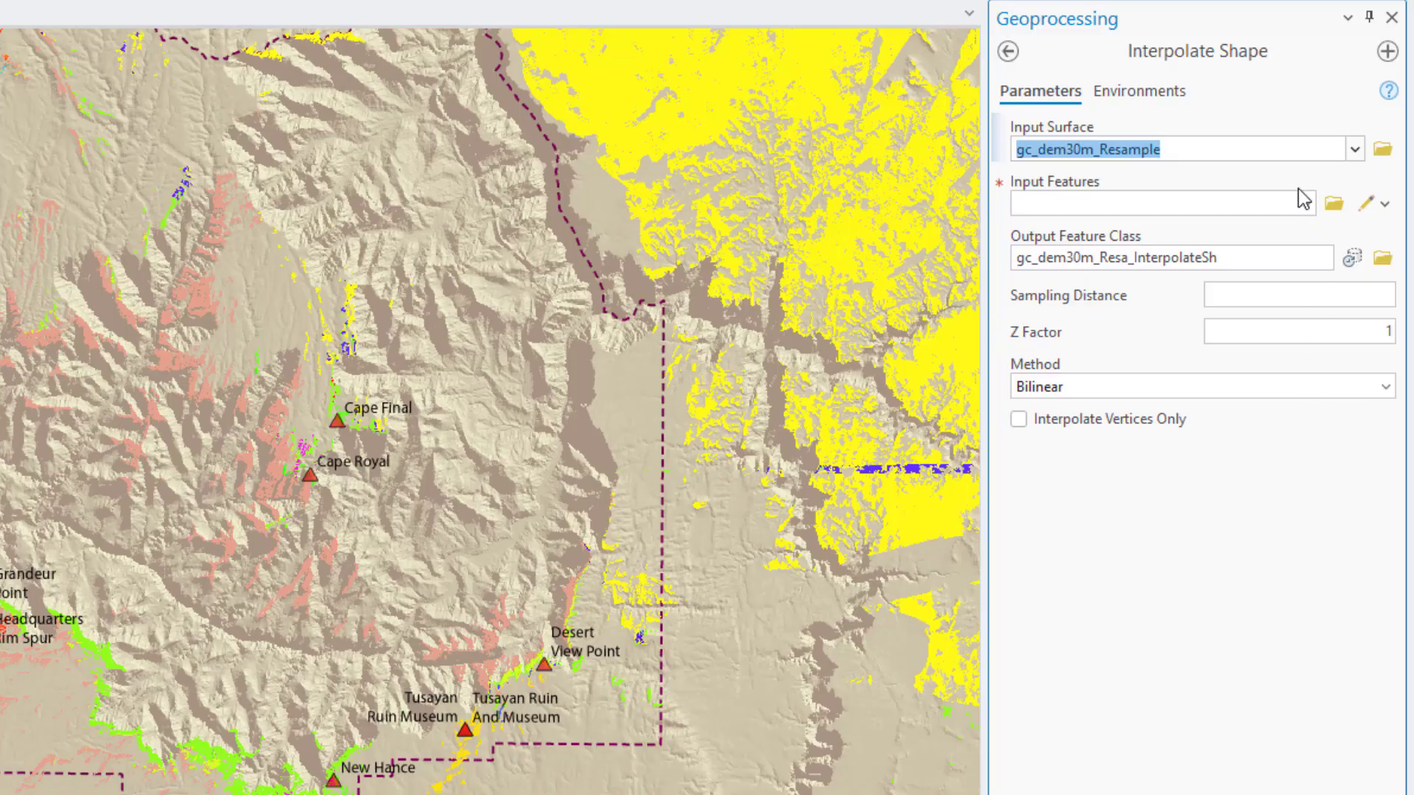
- Draw a straight input line feature on the map from the Cape Royal point to the Desert View Point marker
click(1370, 211)
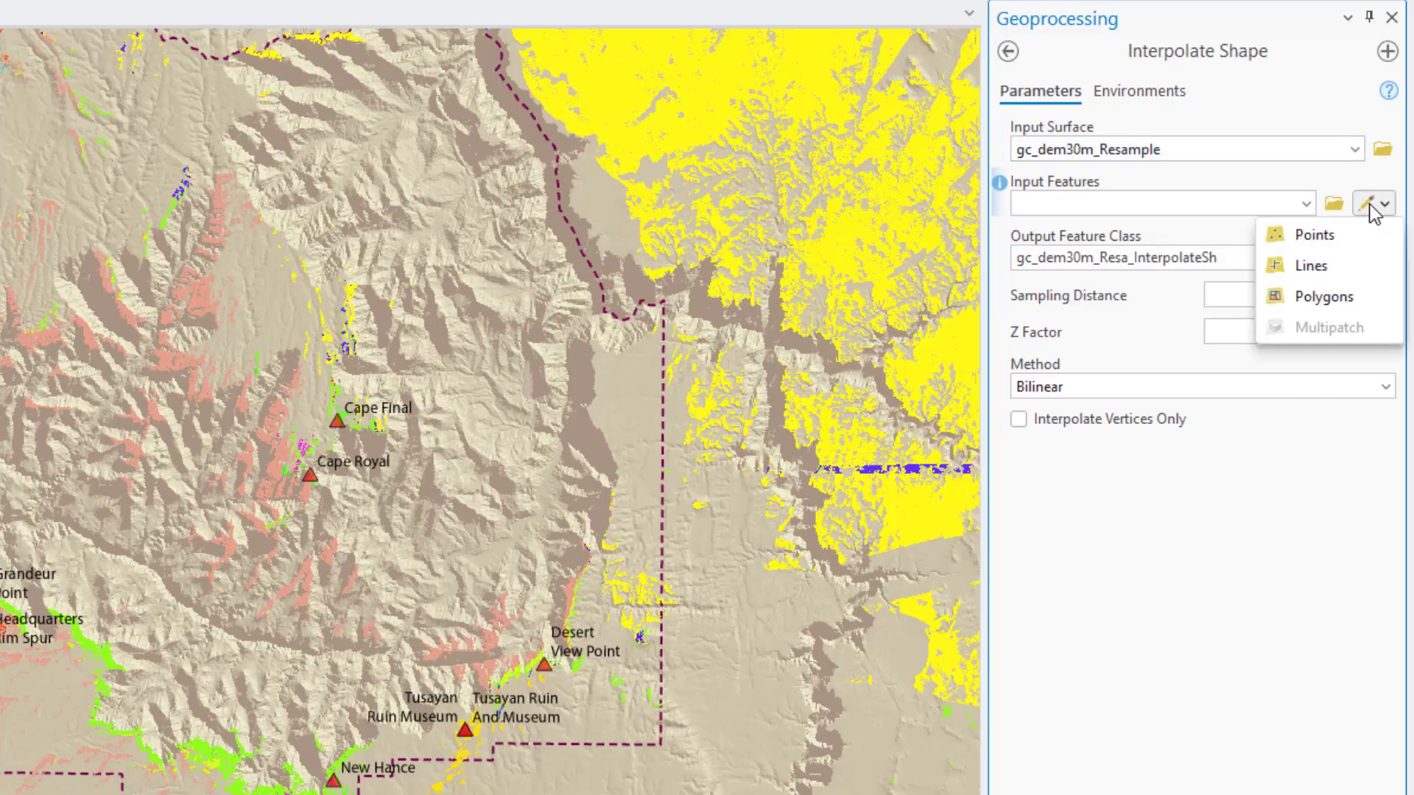
click(1315, 267)
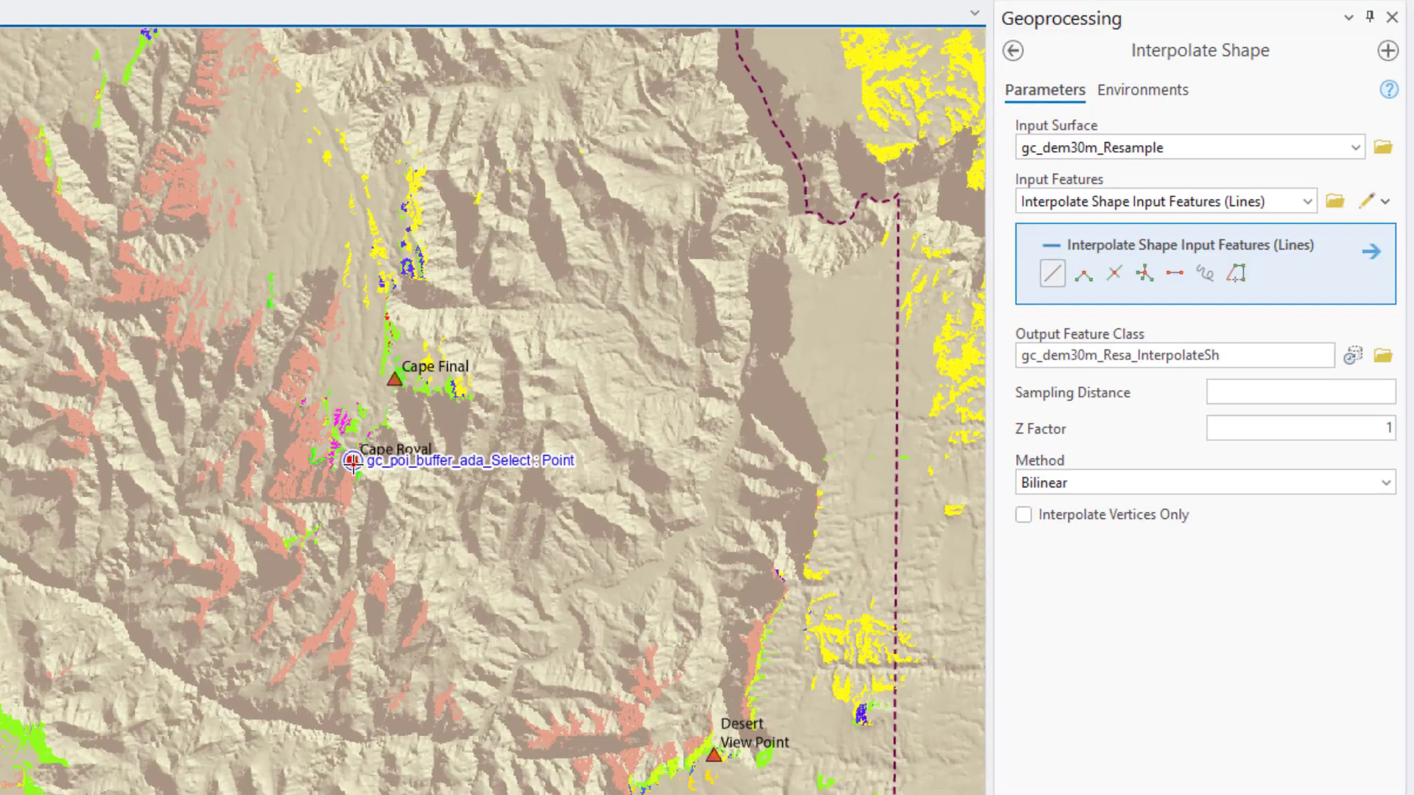
click(352, 461)
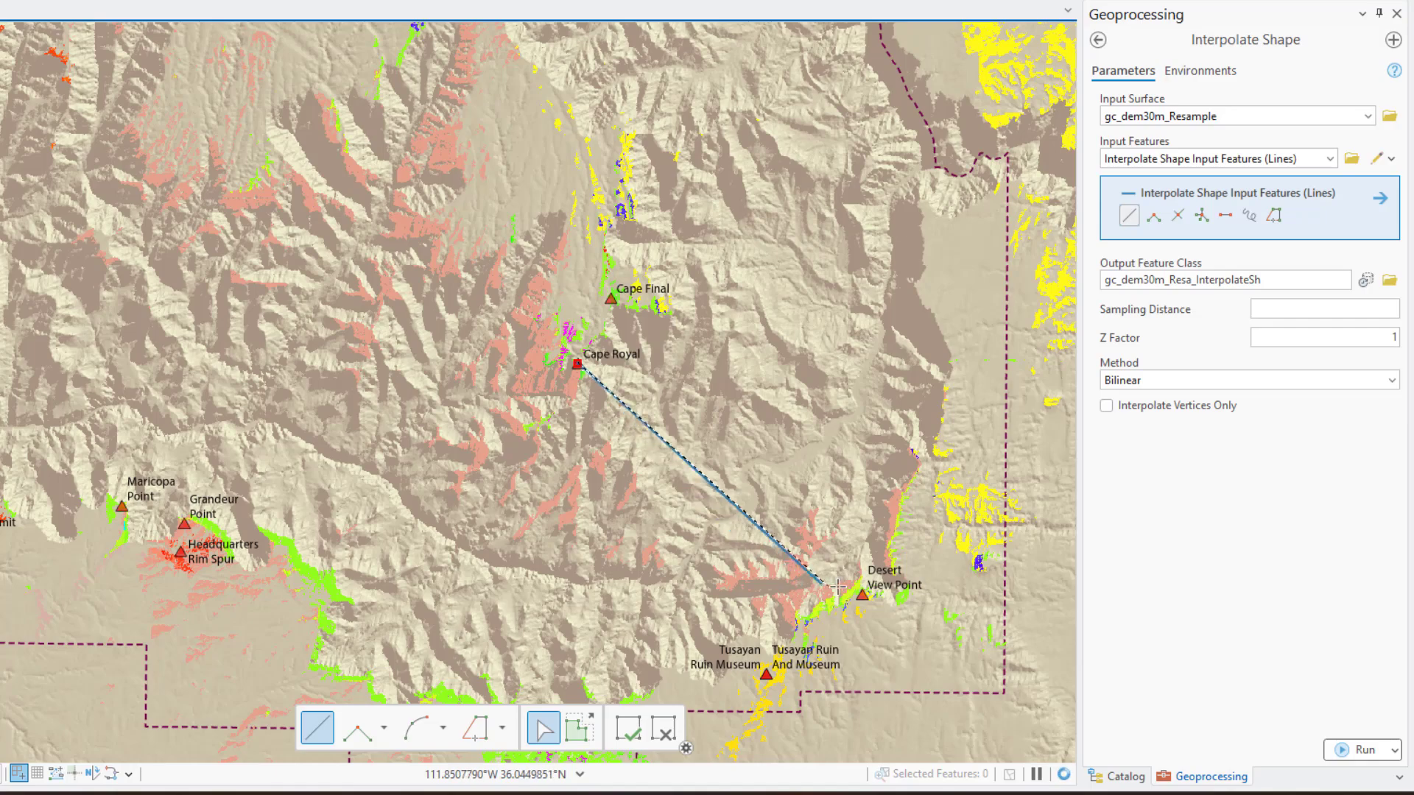
click(860, 595)
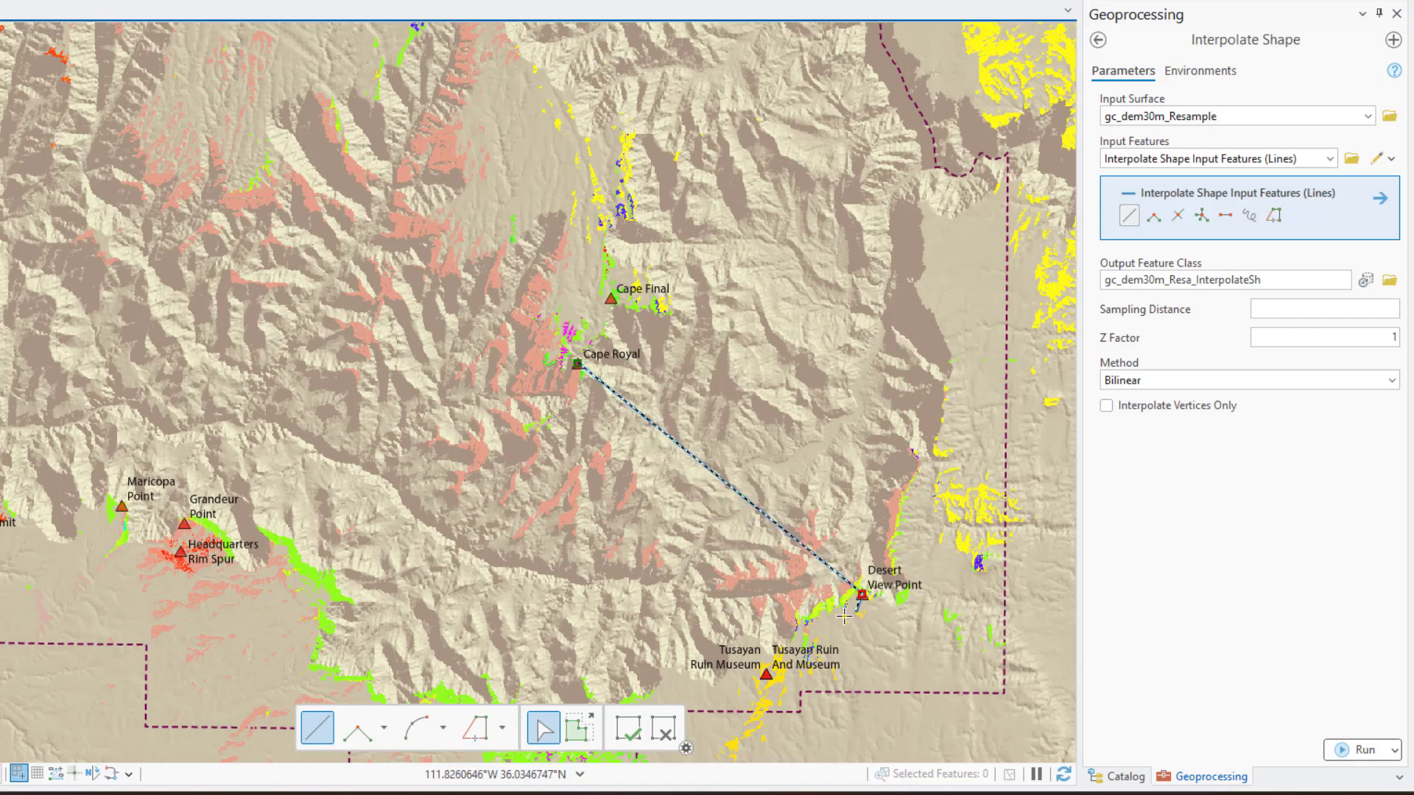
right_click(860, 594)
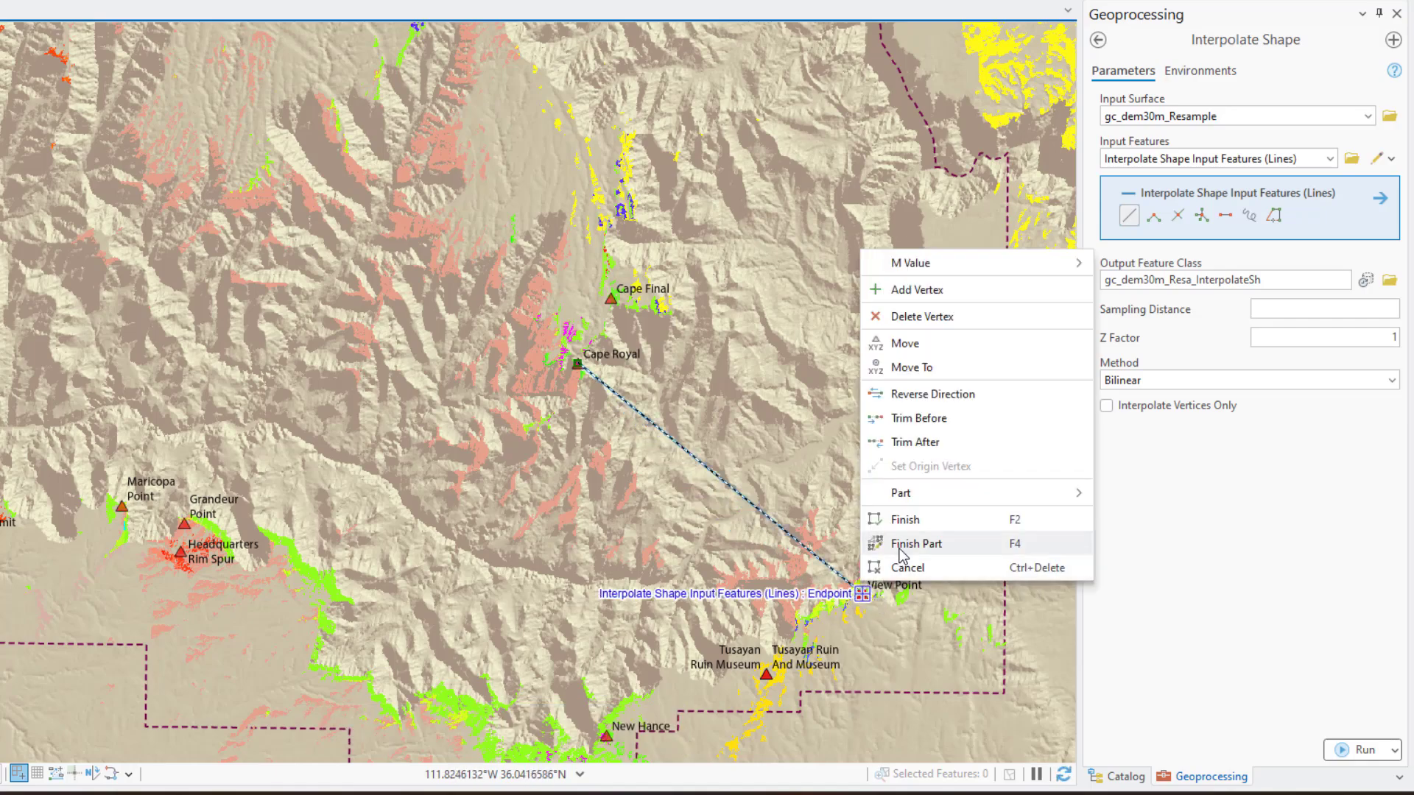
click(911, 520)
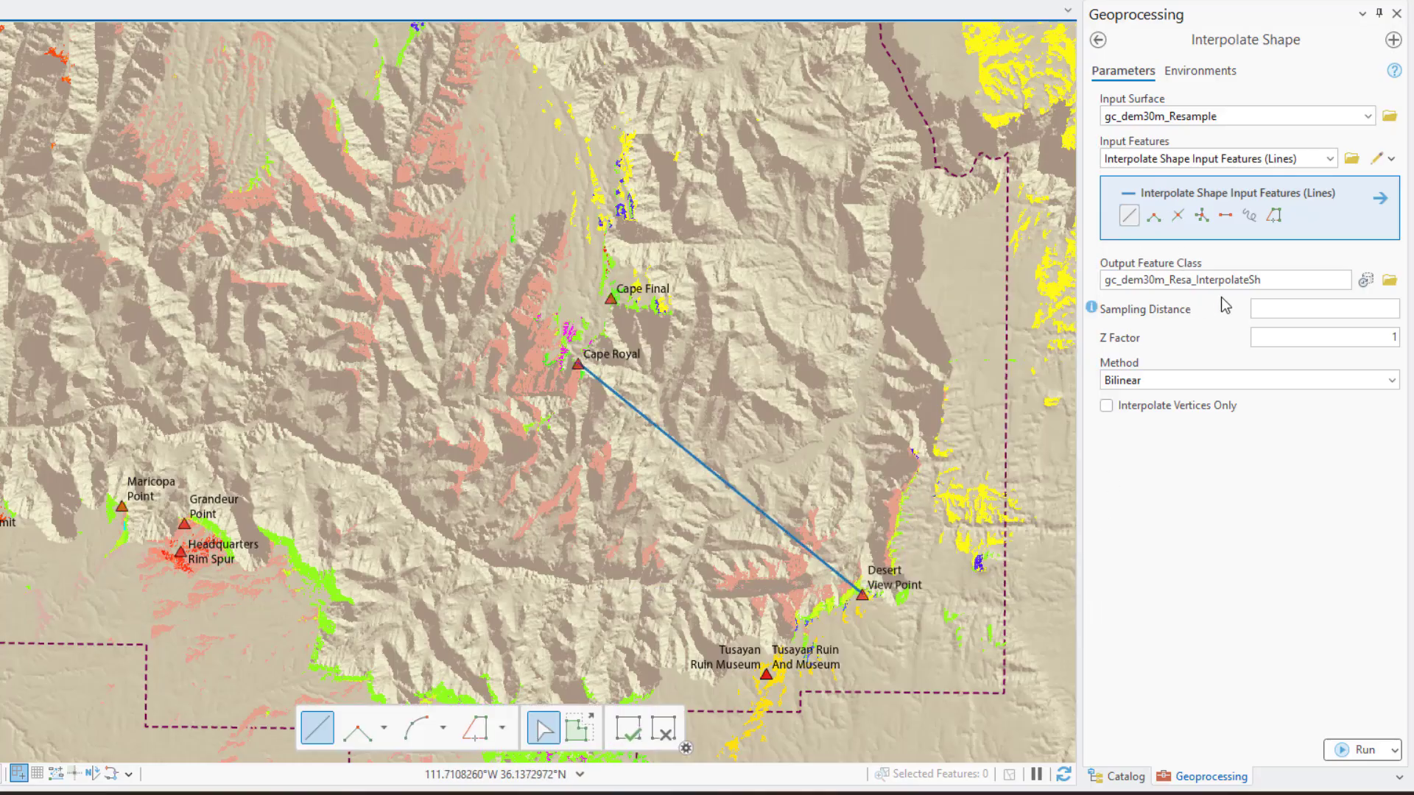
- Name the output feature class cr_dvp_transect in lab6_demo.gdb and run the interpolation
double_click(1287, 284)
drag(1195, 280, 1345, 280)
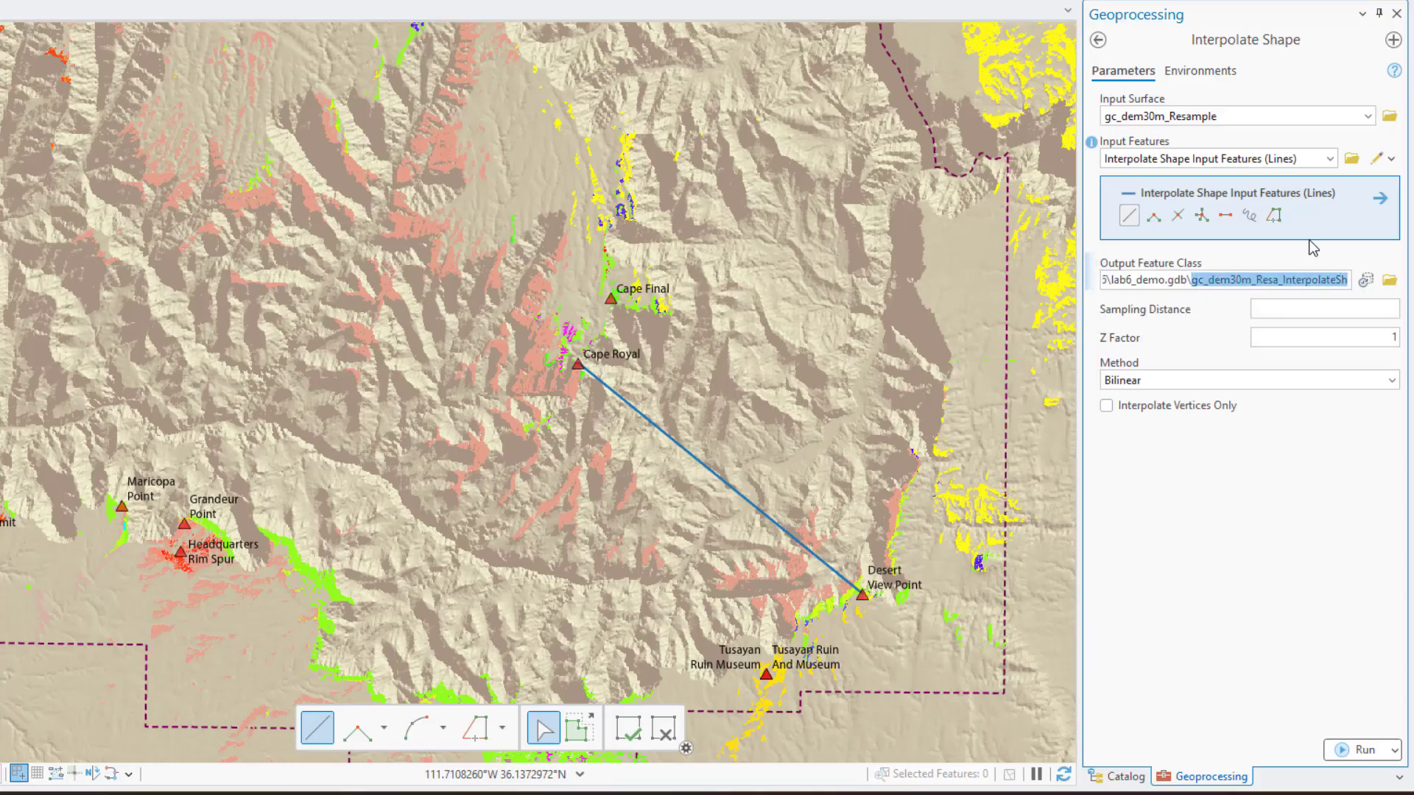
text(cr_dvp)
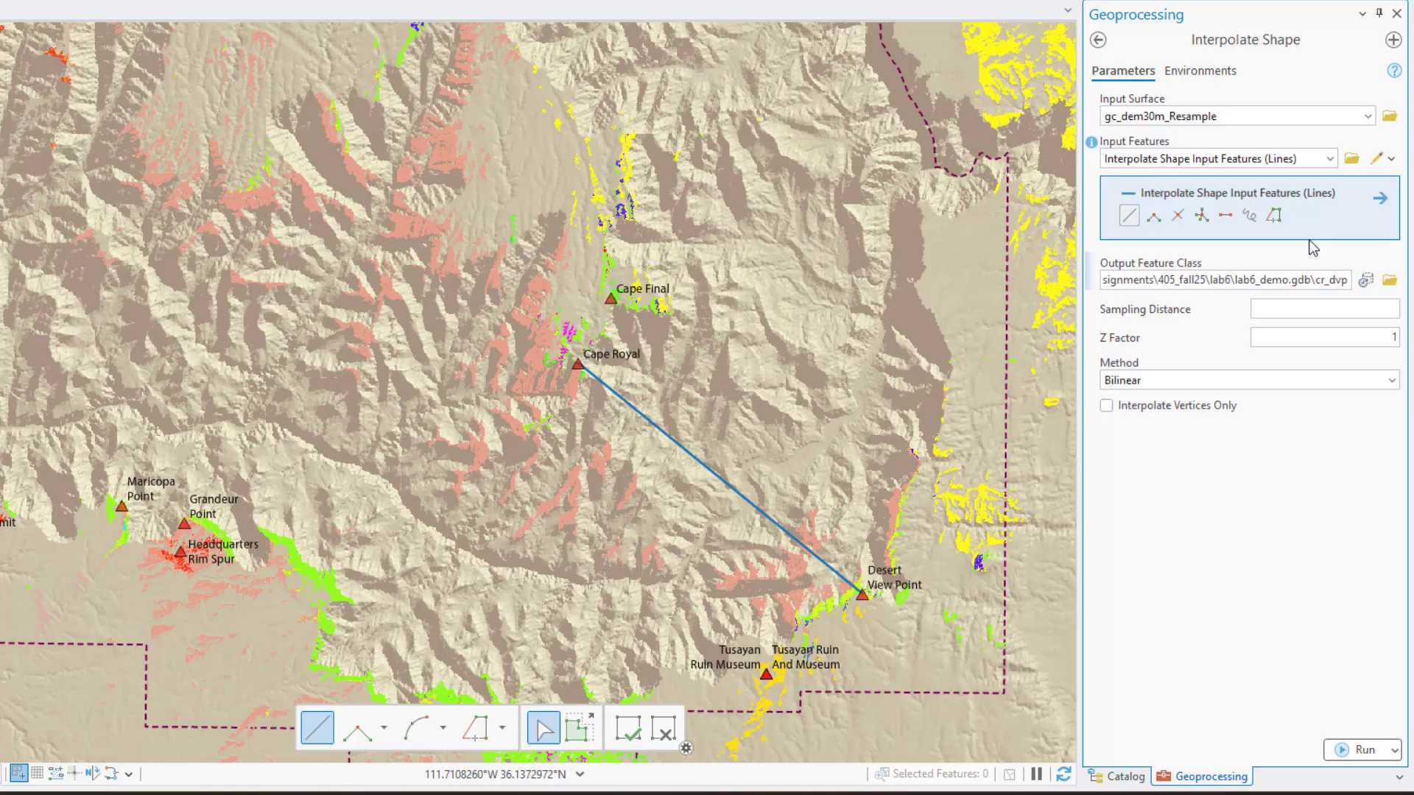
text(_transec)
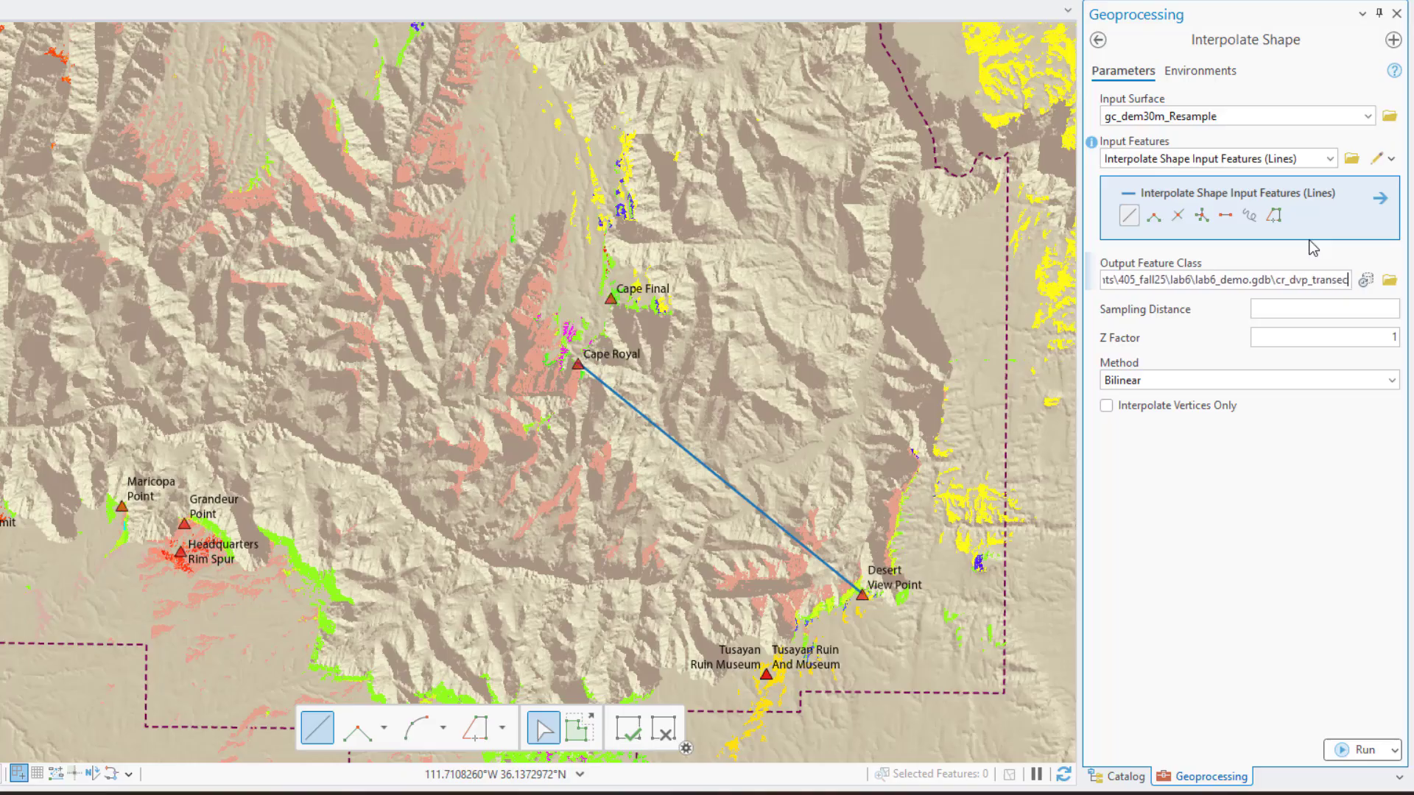
text(t)
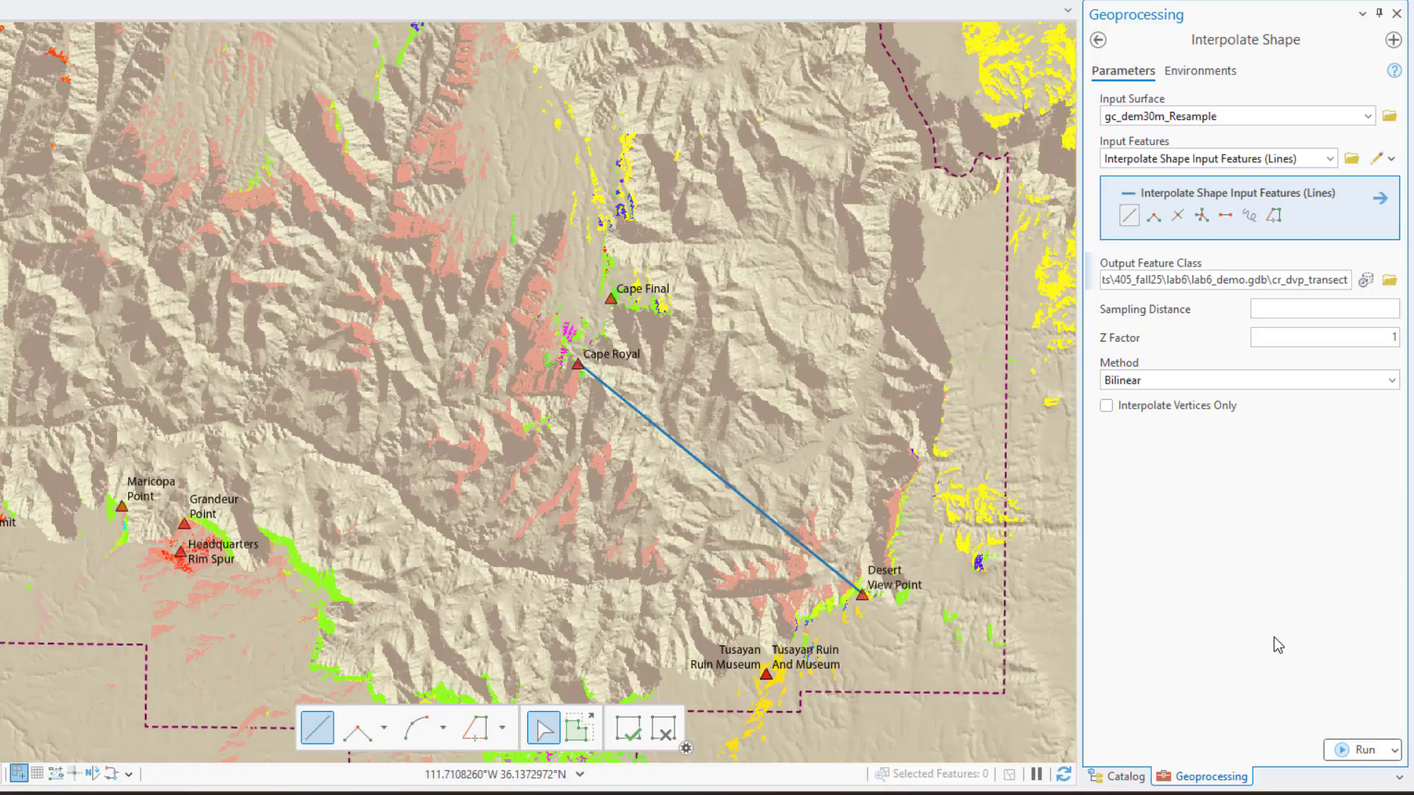
click(1353, 751)
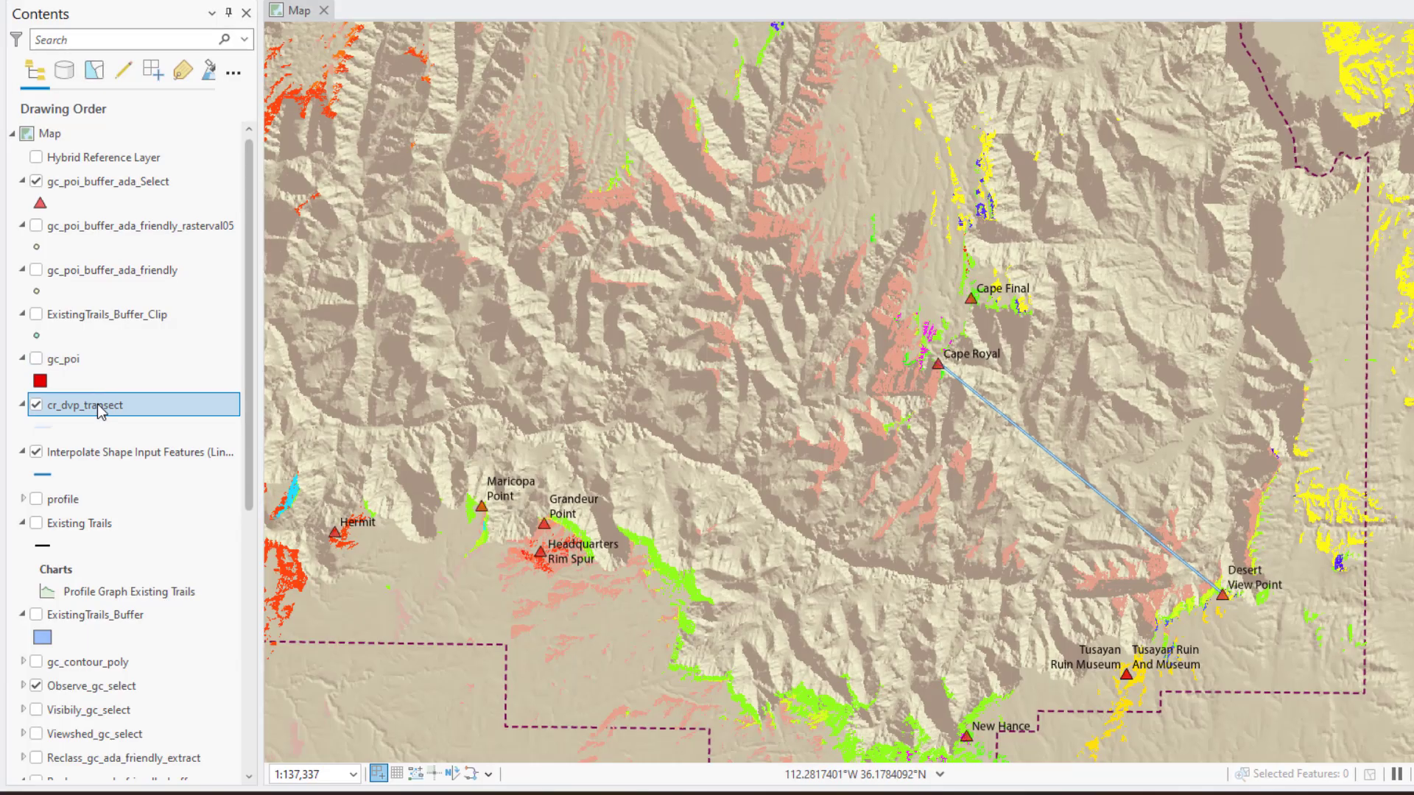
- Create a Profile Graph chart from the cr_dvp_transect layer
click(100, 406)
click(159, 421)
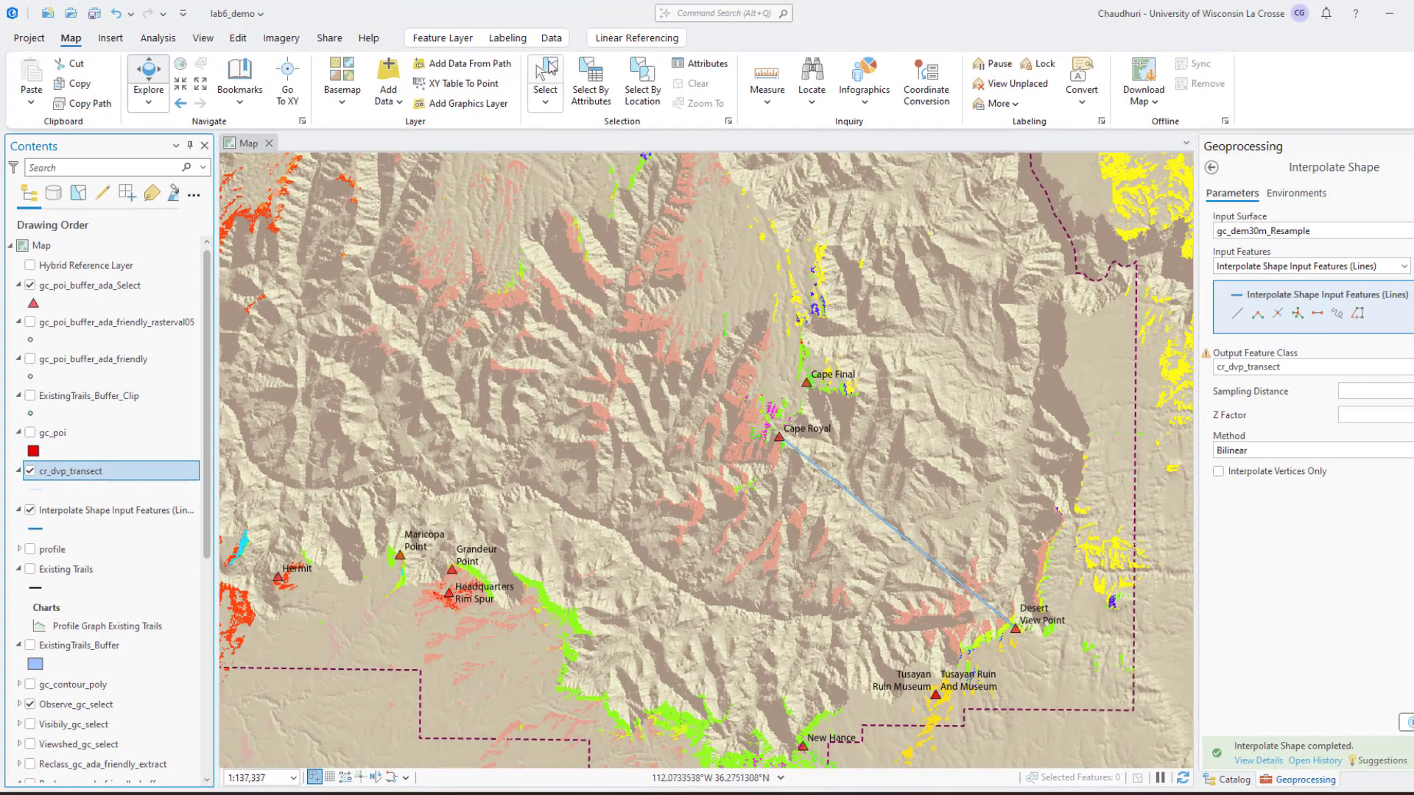
click(442, 39)
click(551, 38)
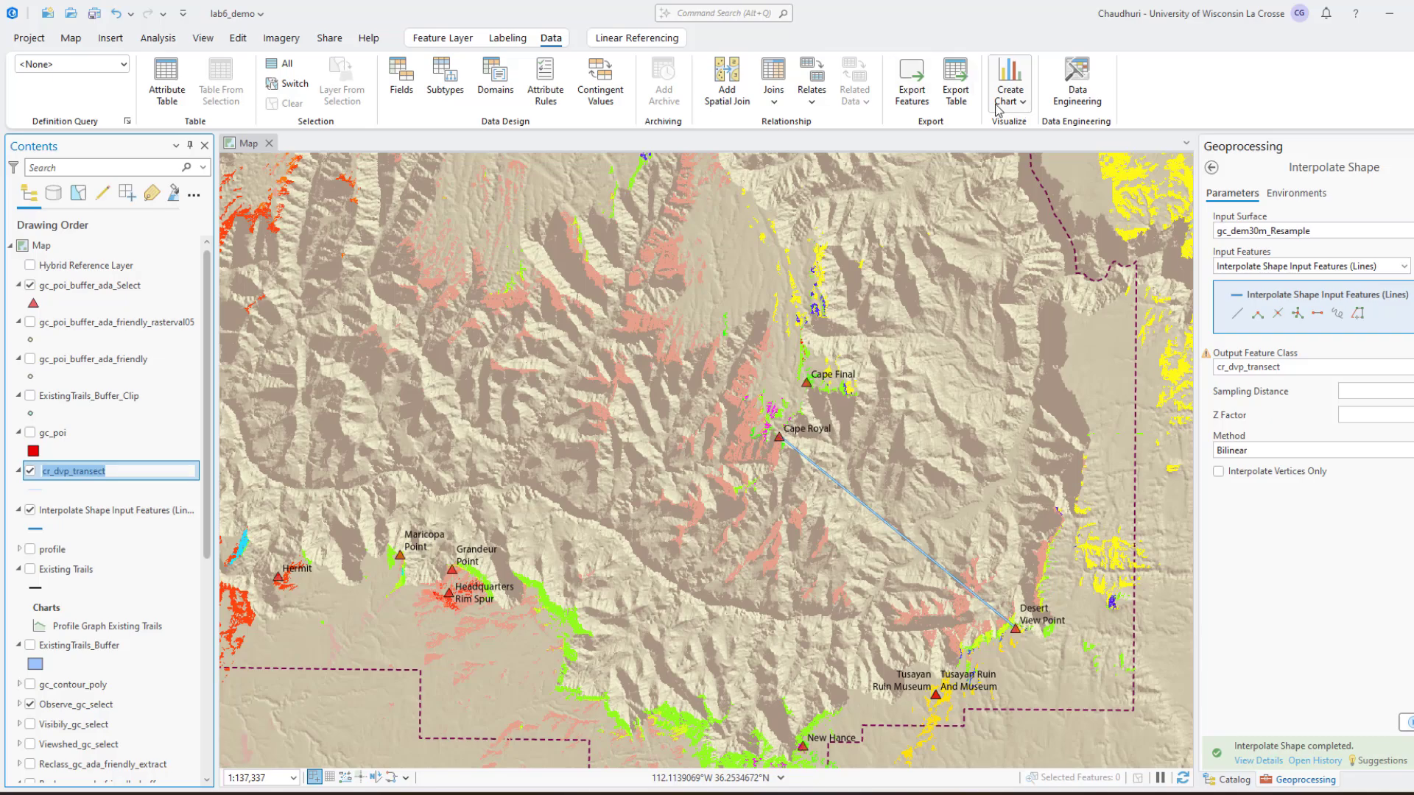
click(1022, 107)
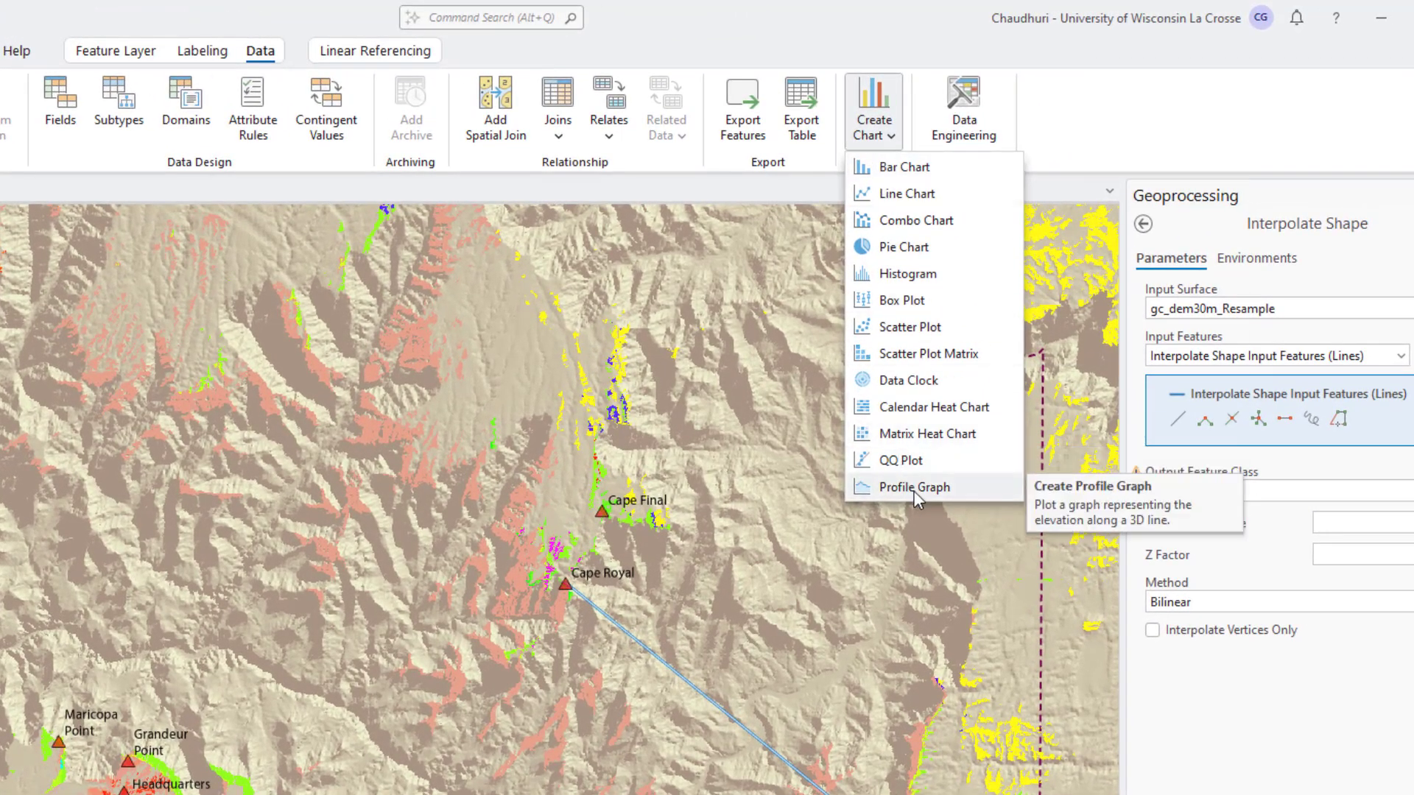
click(915, 488)
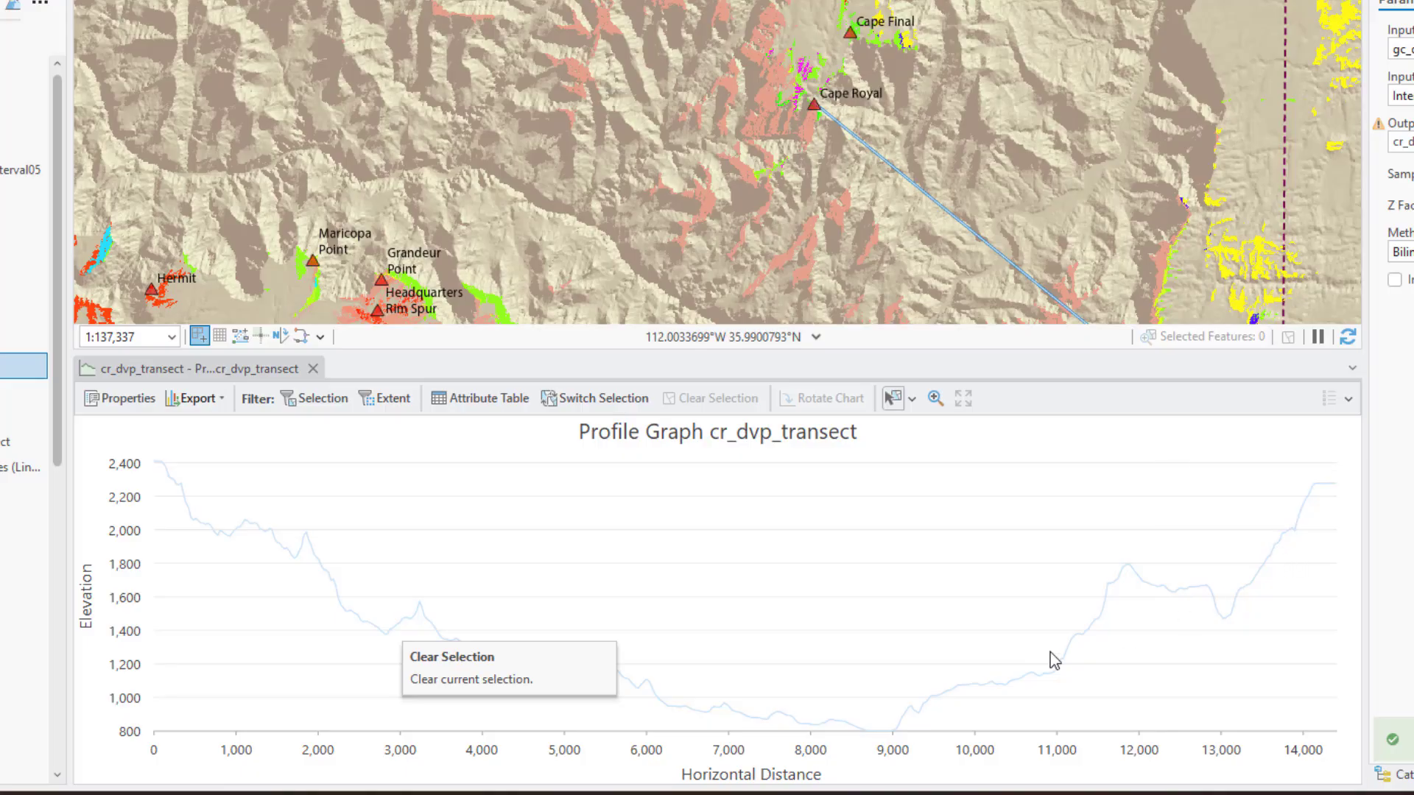
- Select the profile line in the chart to highlight the transect on the map and inspect both of its ends
click(287, 558)
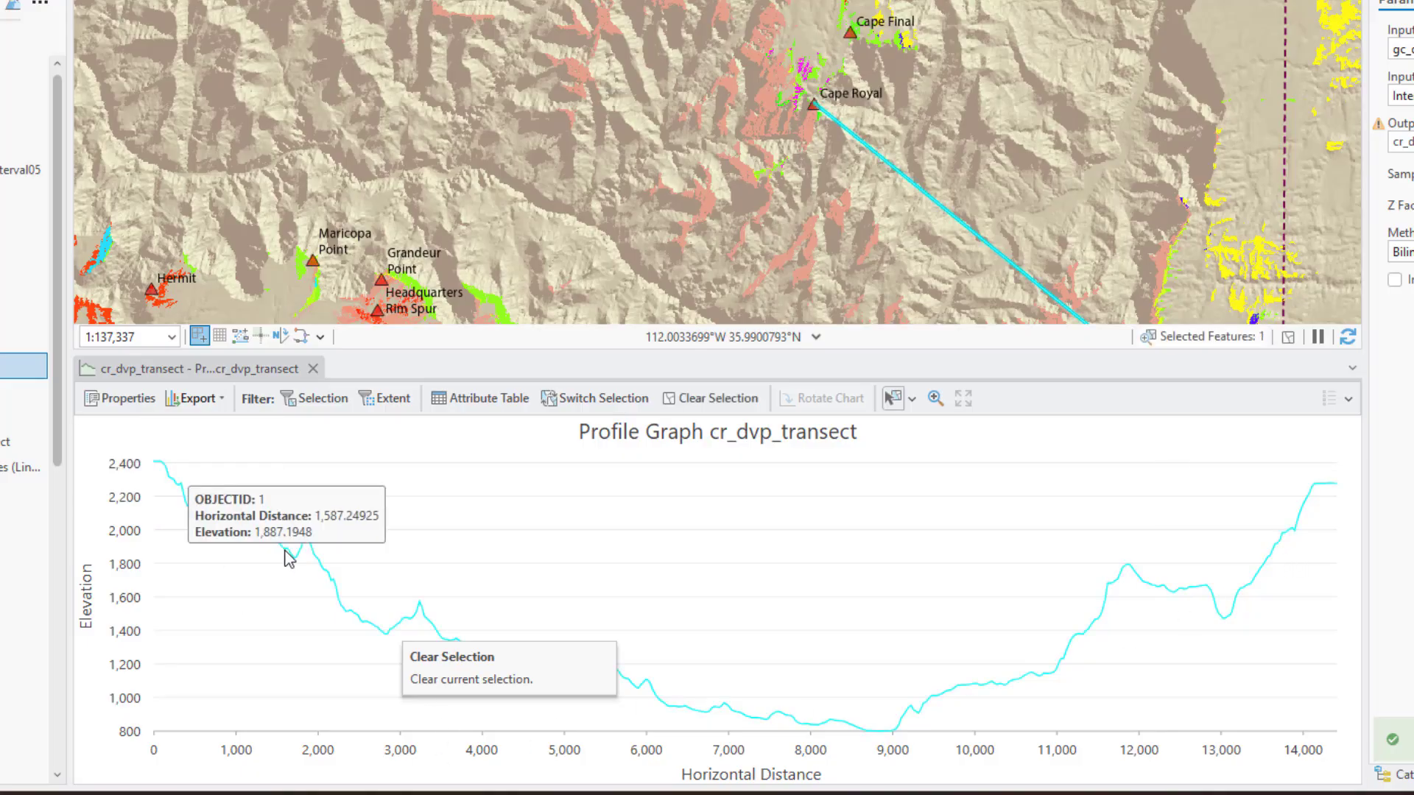
drag(817, 258, 556, 96)
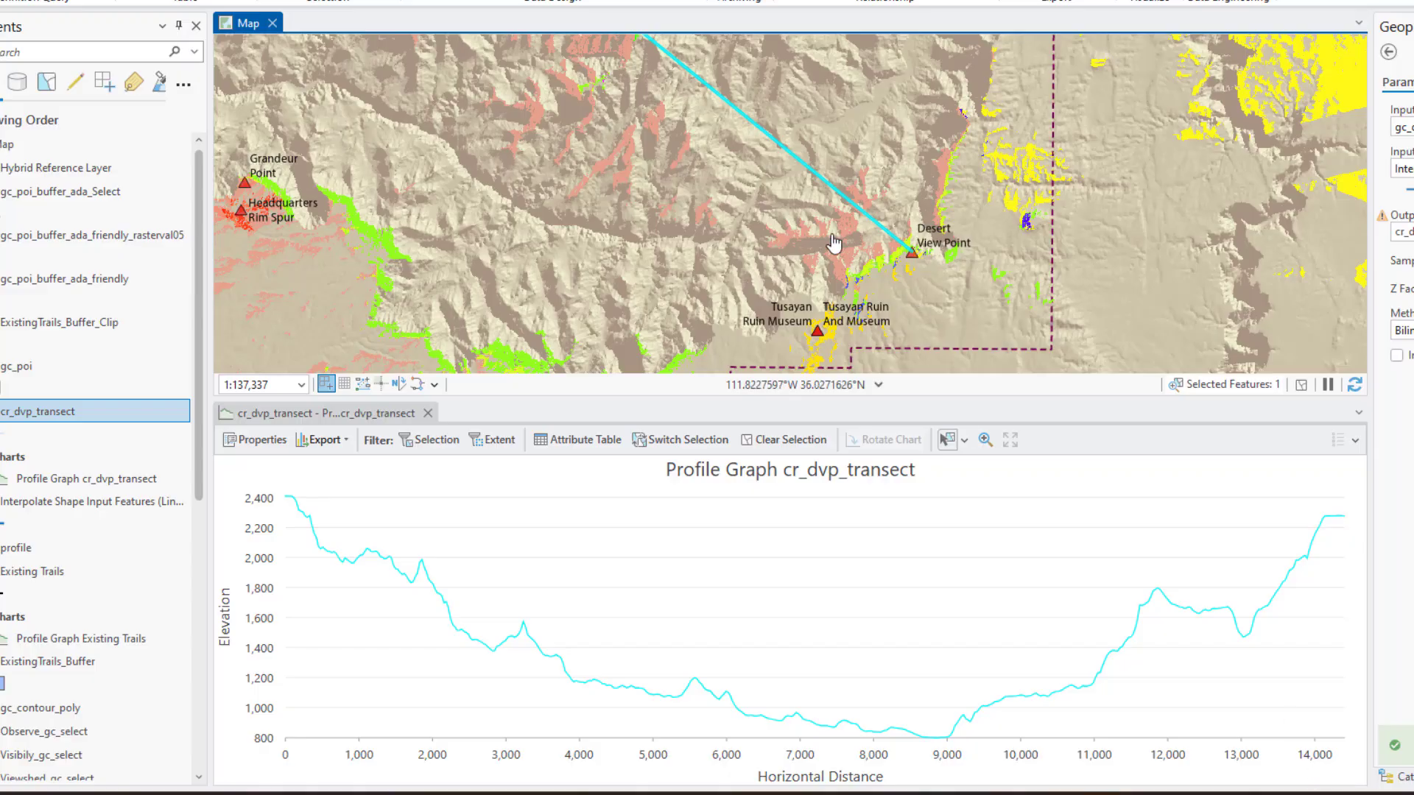
drag(745, 233, 845, 290)
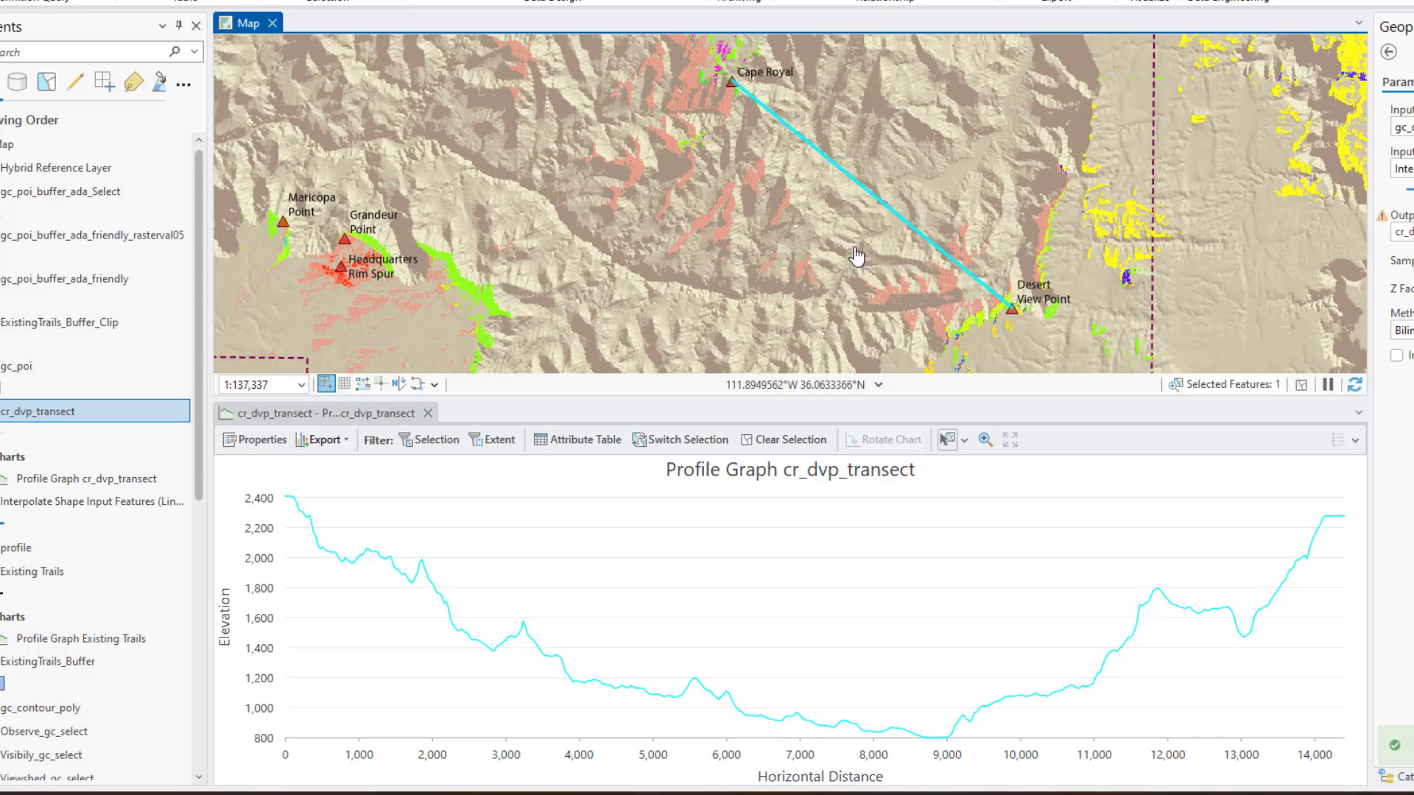
scroll(856, 255, down, 2)
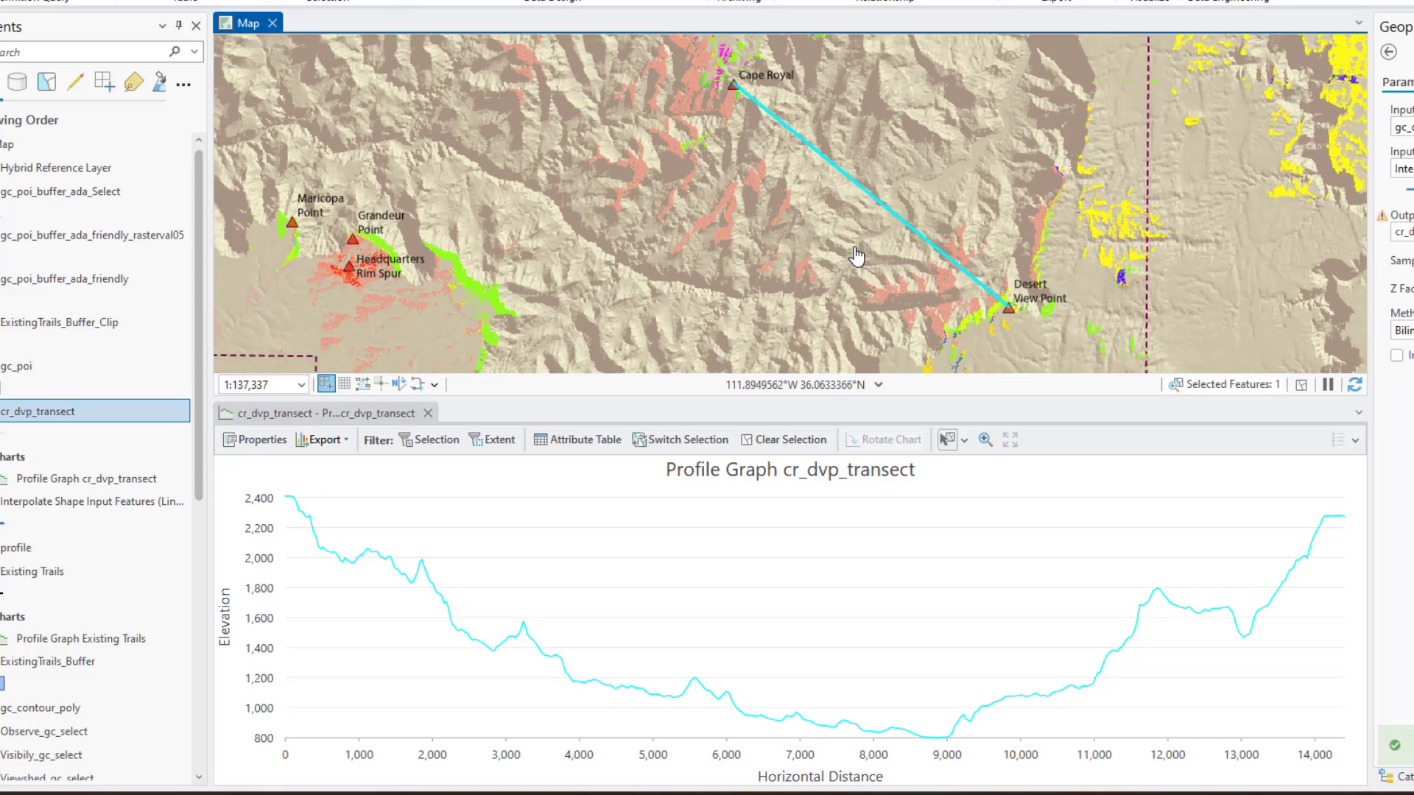
- Turn on Track cursor in the profile graph's properties and trace a position along the profile
click(240, 442)
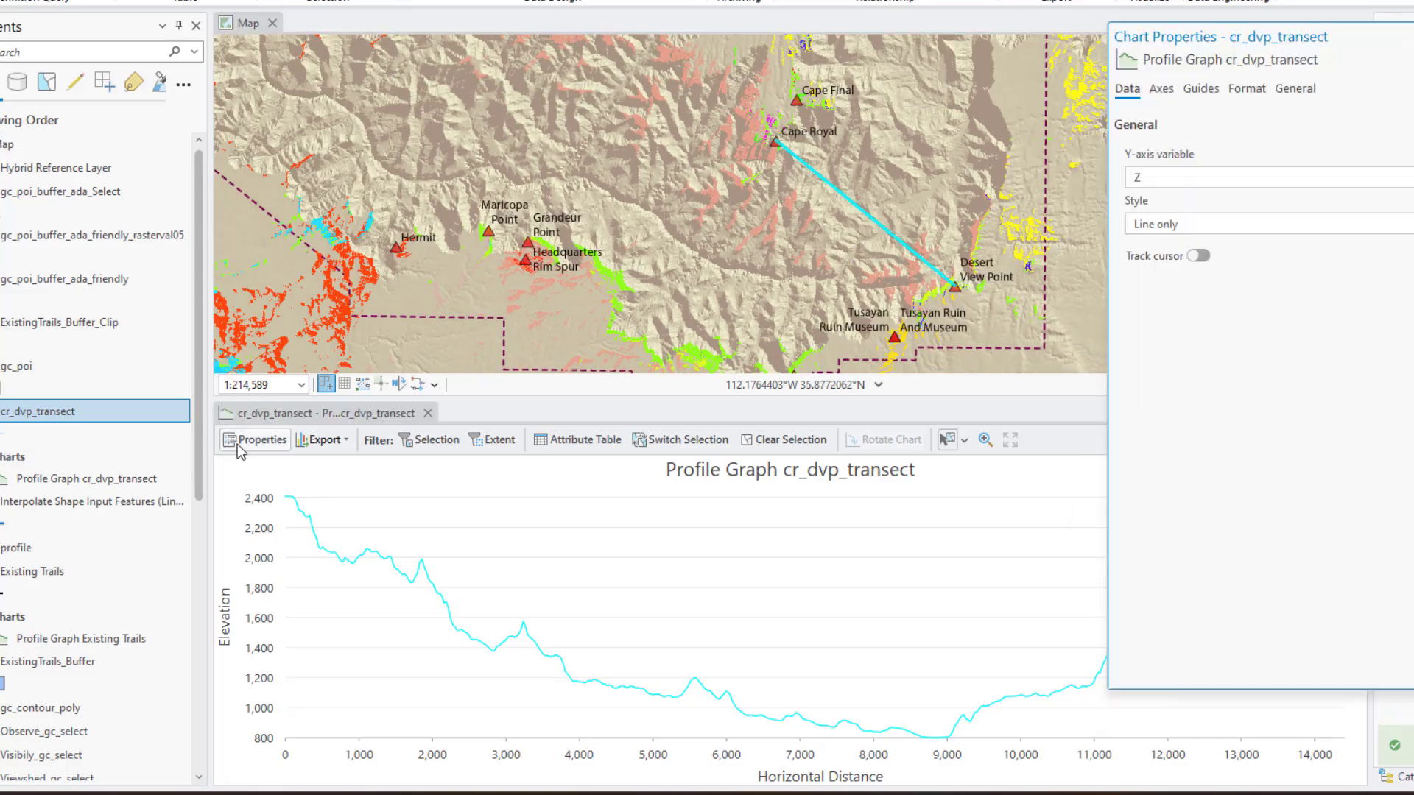
click(1198, 255)
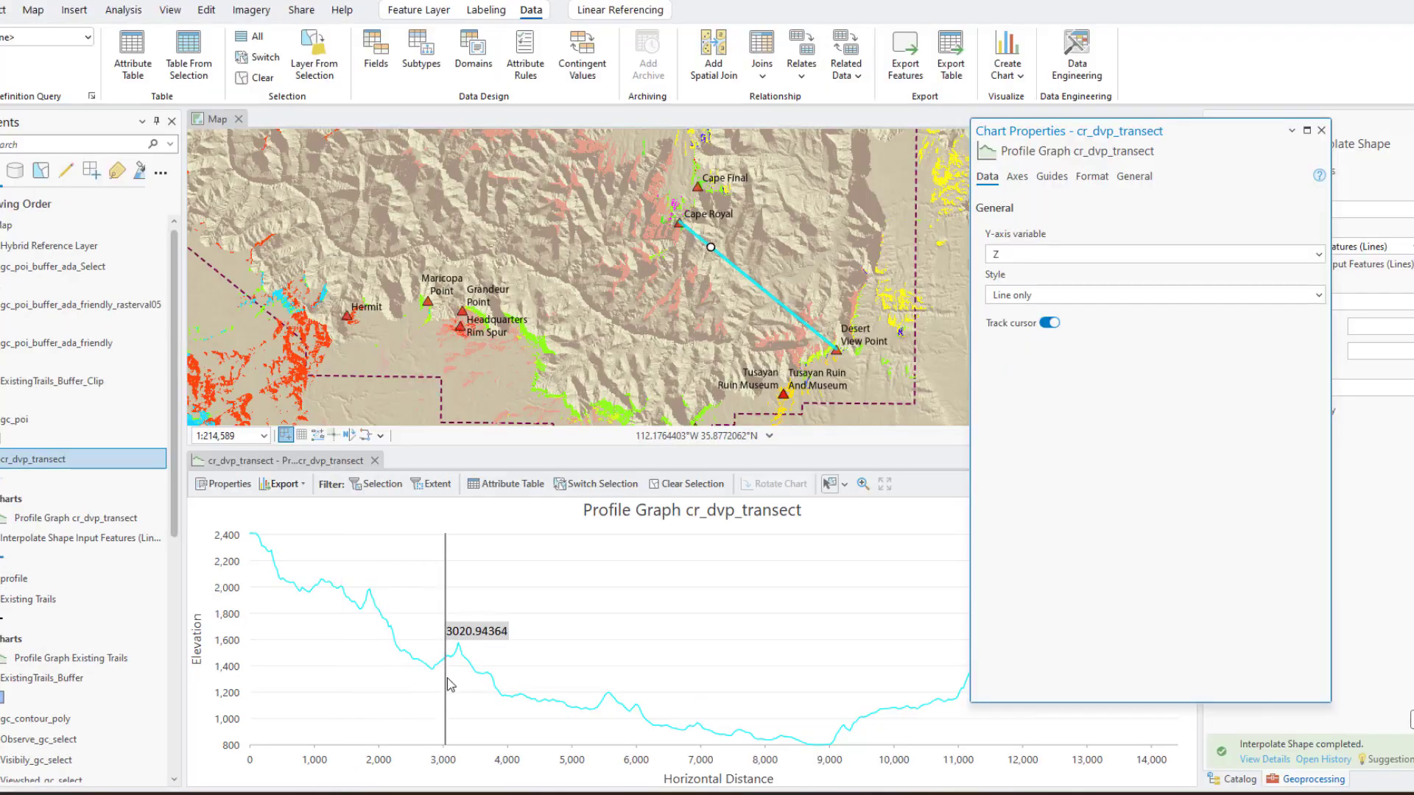
mouse_move(475, 685)
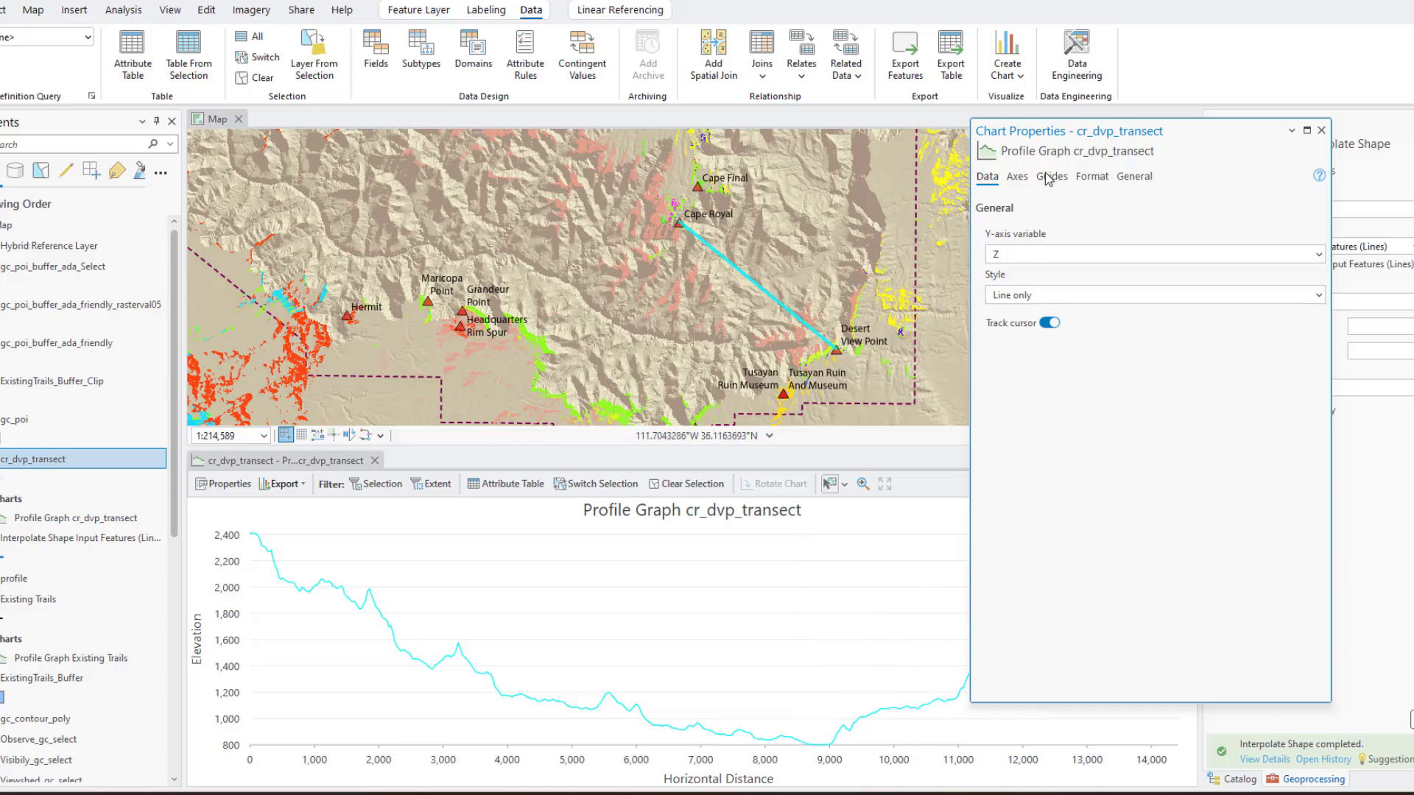
- Set the chart title to "2D Profile from Cape Royal Peak to Desert Viewpoint Peak" and the axis titles to "Horizontal Distance (m)" and "Elevation (m)"
click(1133, 176)
drag(1105, 234, 927, 239)
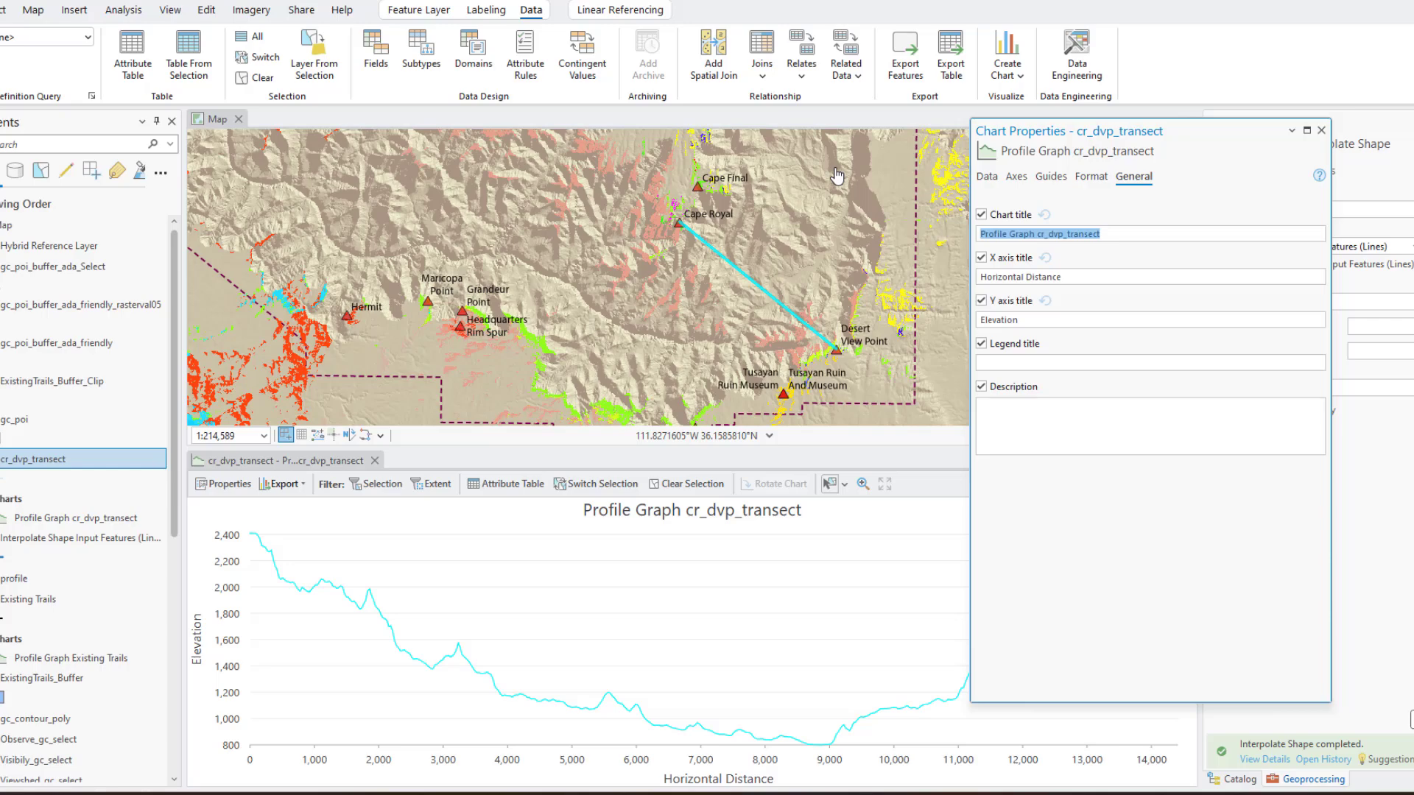
text(2D Profile from Cape Royal Peak to Desert Viewpoint Peak)
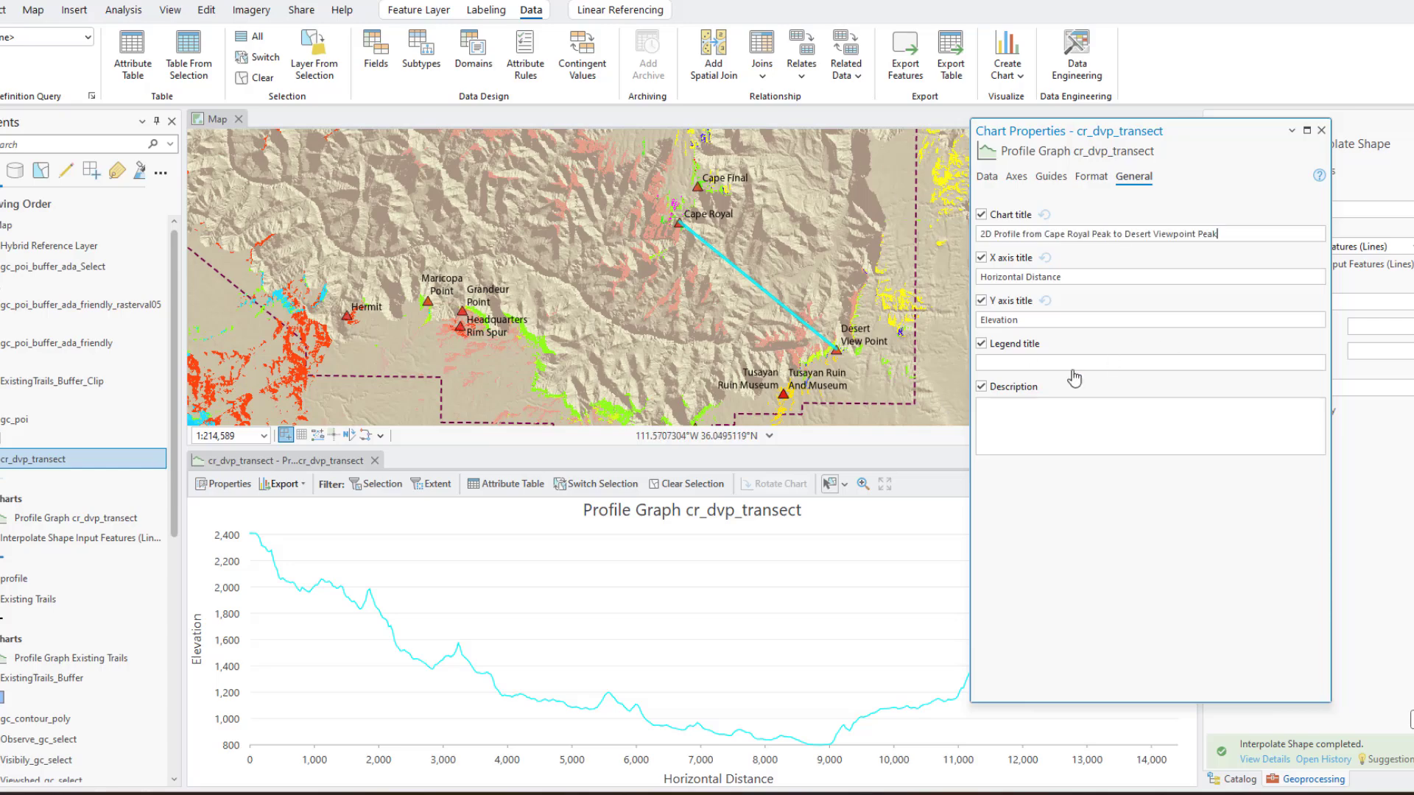
click(1089, 281)
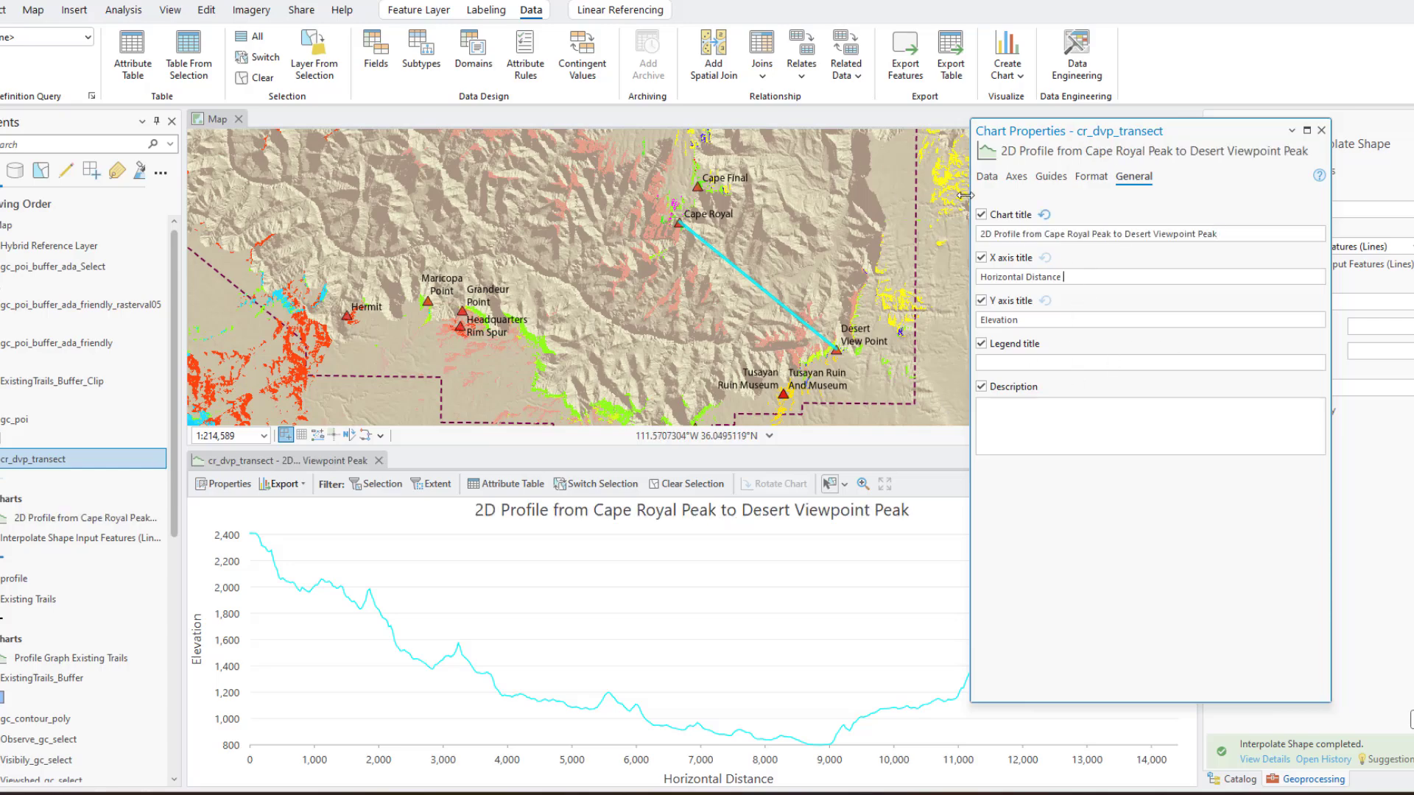
click(1019, 318)
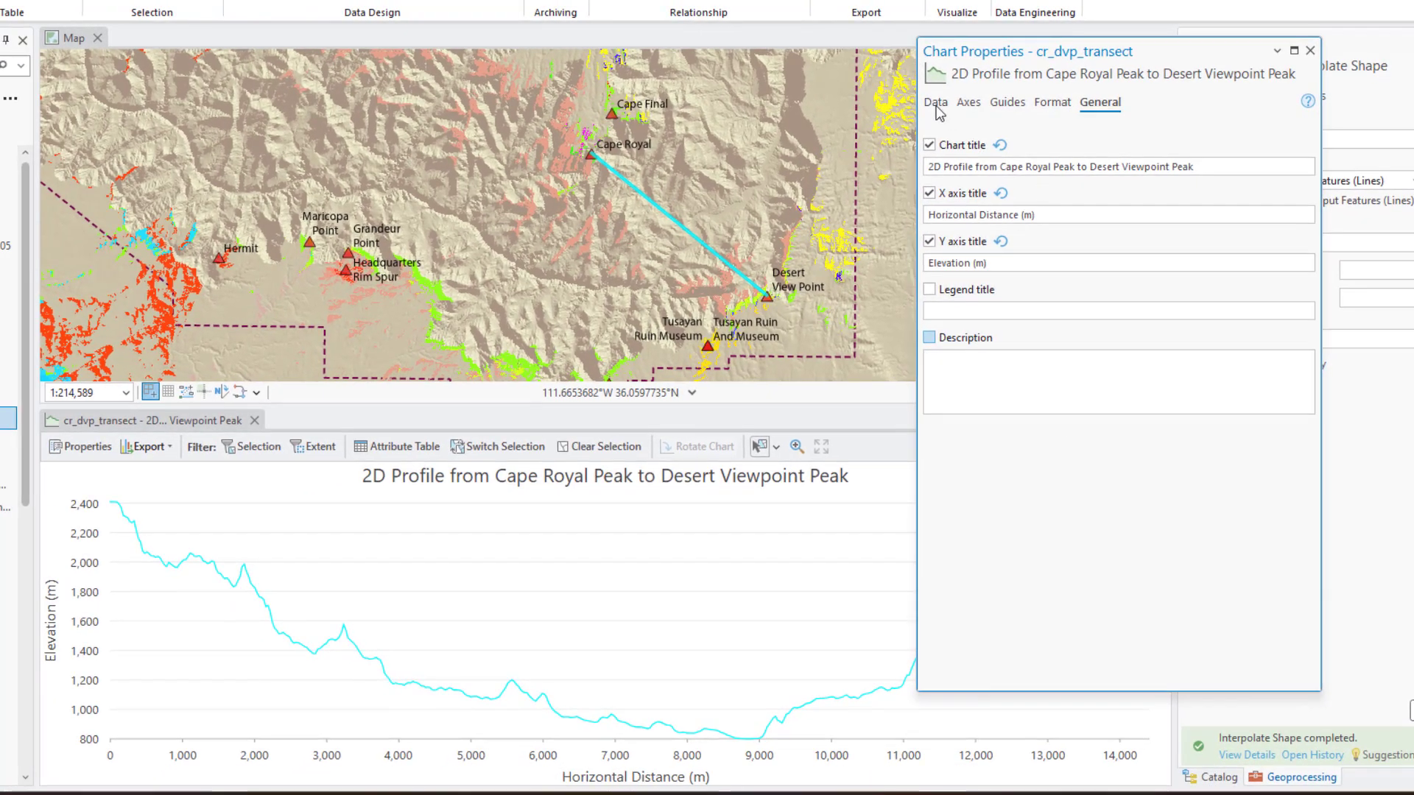
- Preview the profile graph in the Line and vertices style and set its style to Fill
click(903, 112)
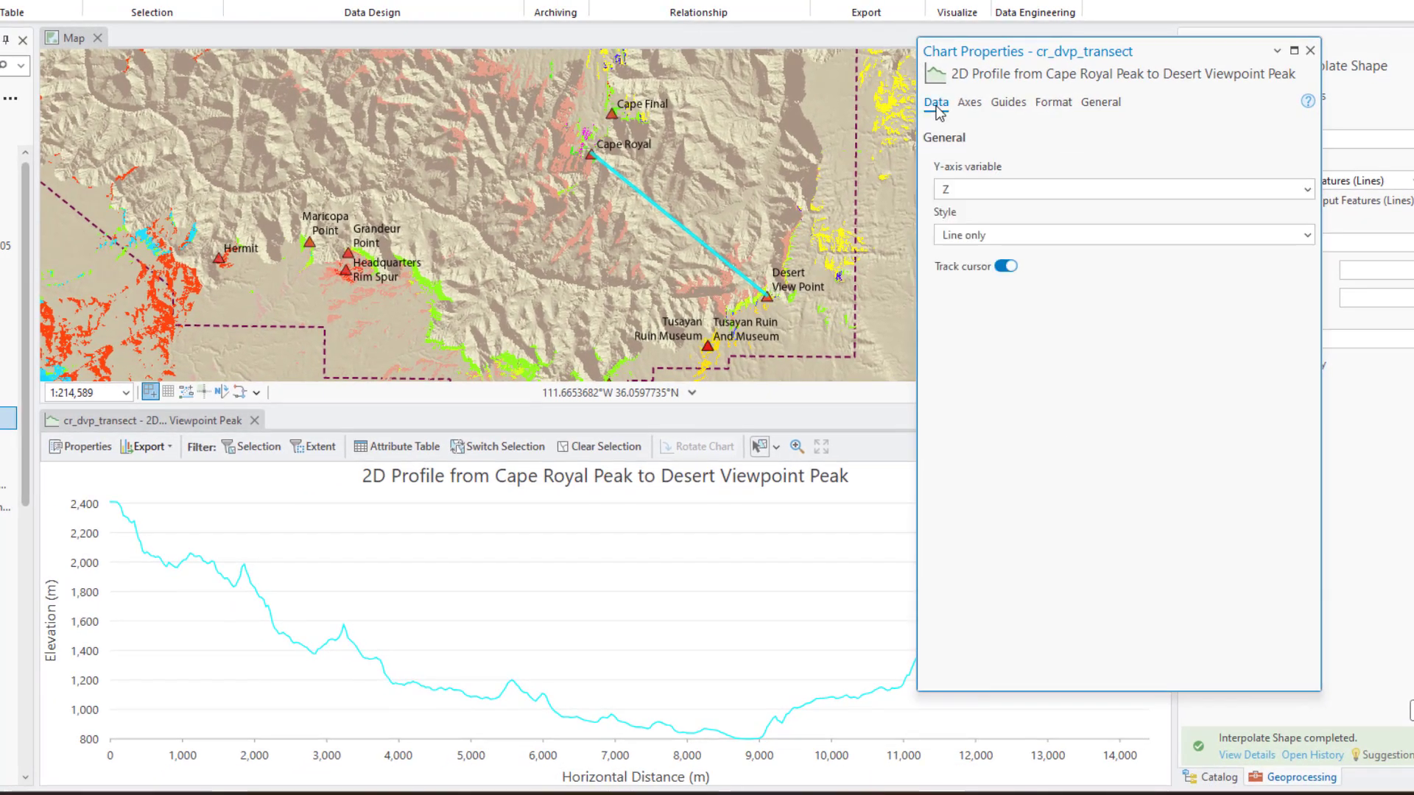
click(1098, 236)
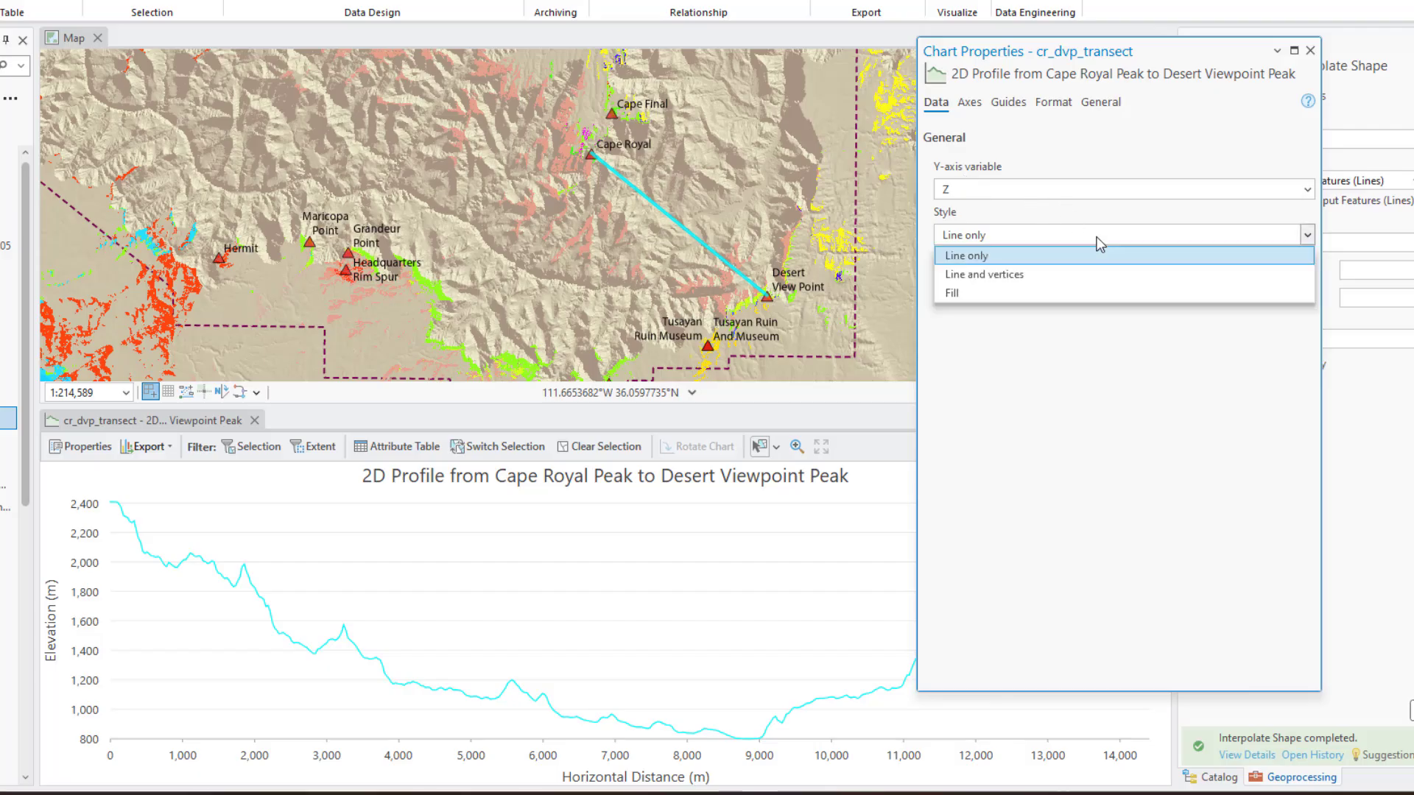
click(1089, 273)
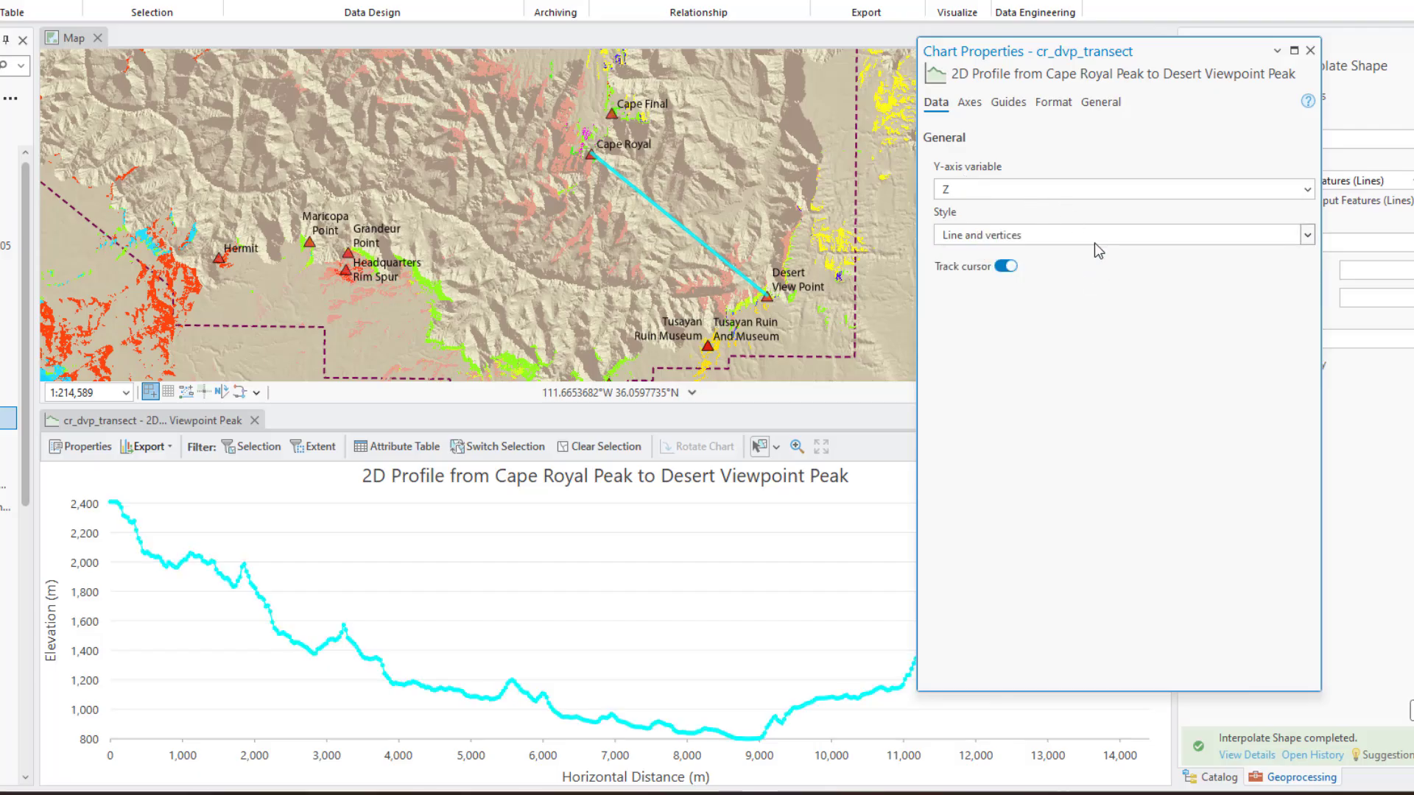
click(1099, 238)
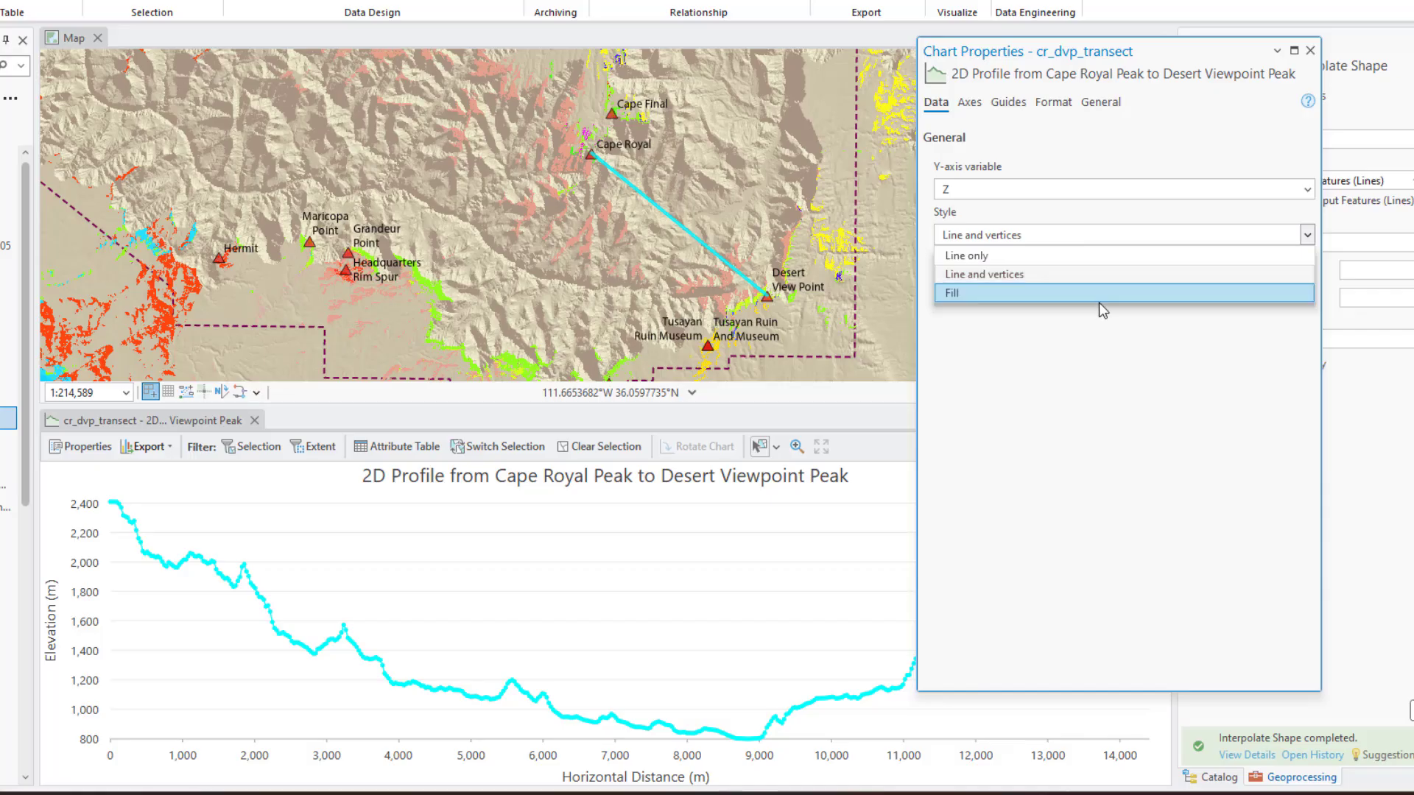
click(1102, 294)
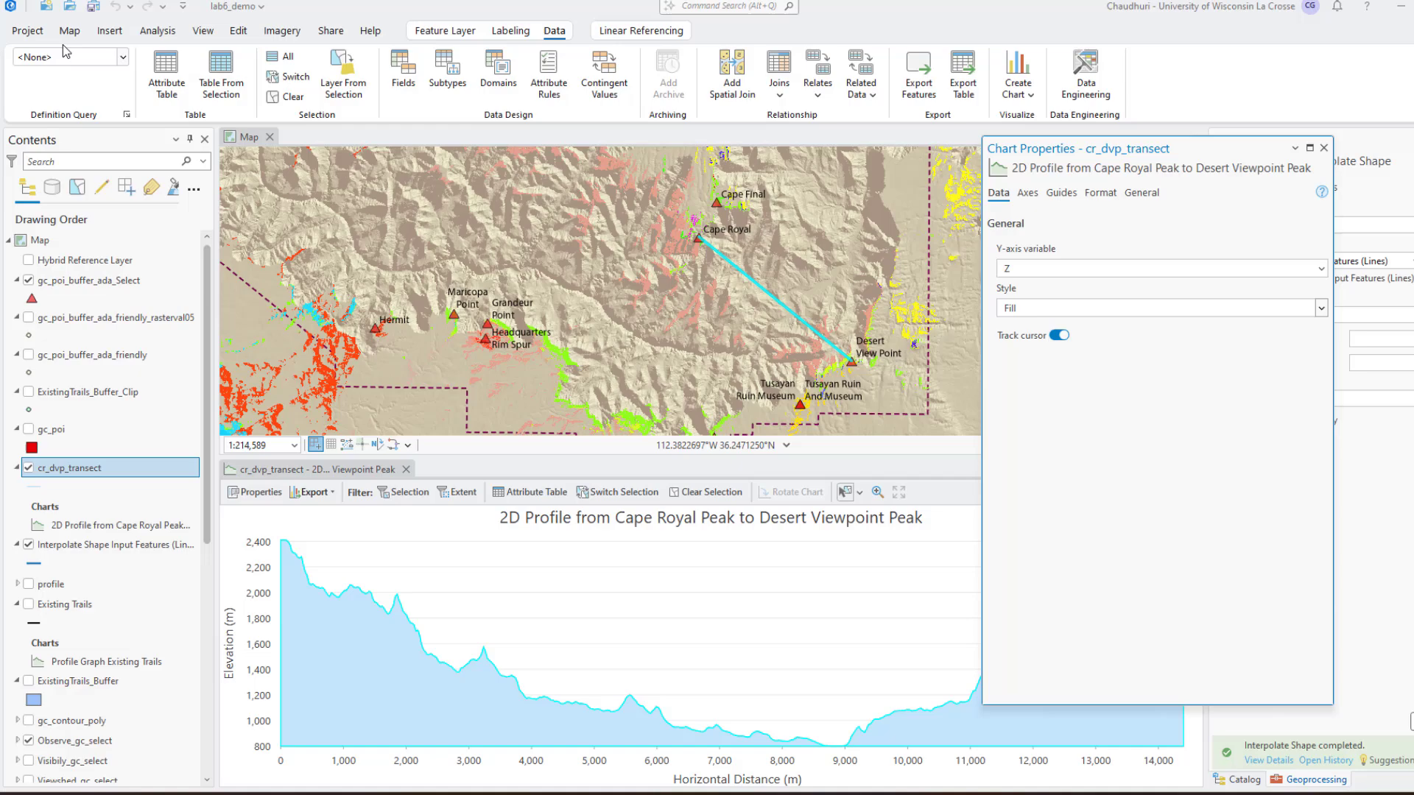
- Clear the selected transect feature and turn off Track cursor in the profile graph's properties
click(71, 32)
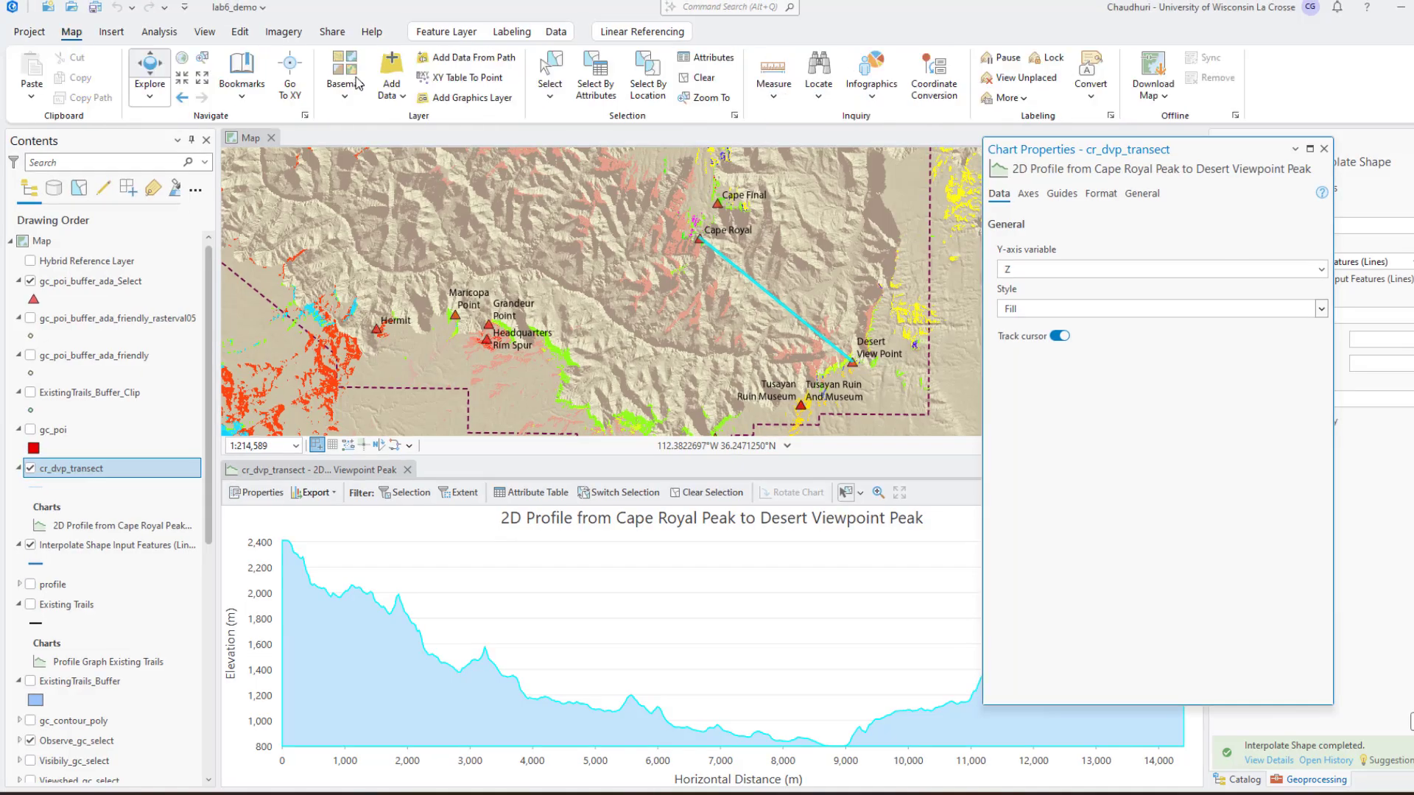
click(695, 78)
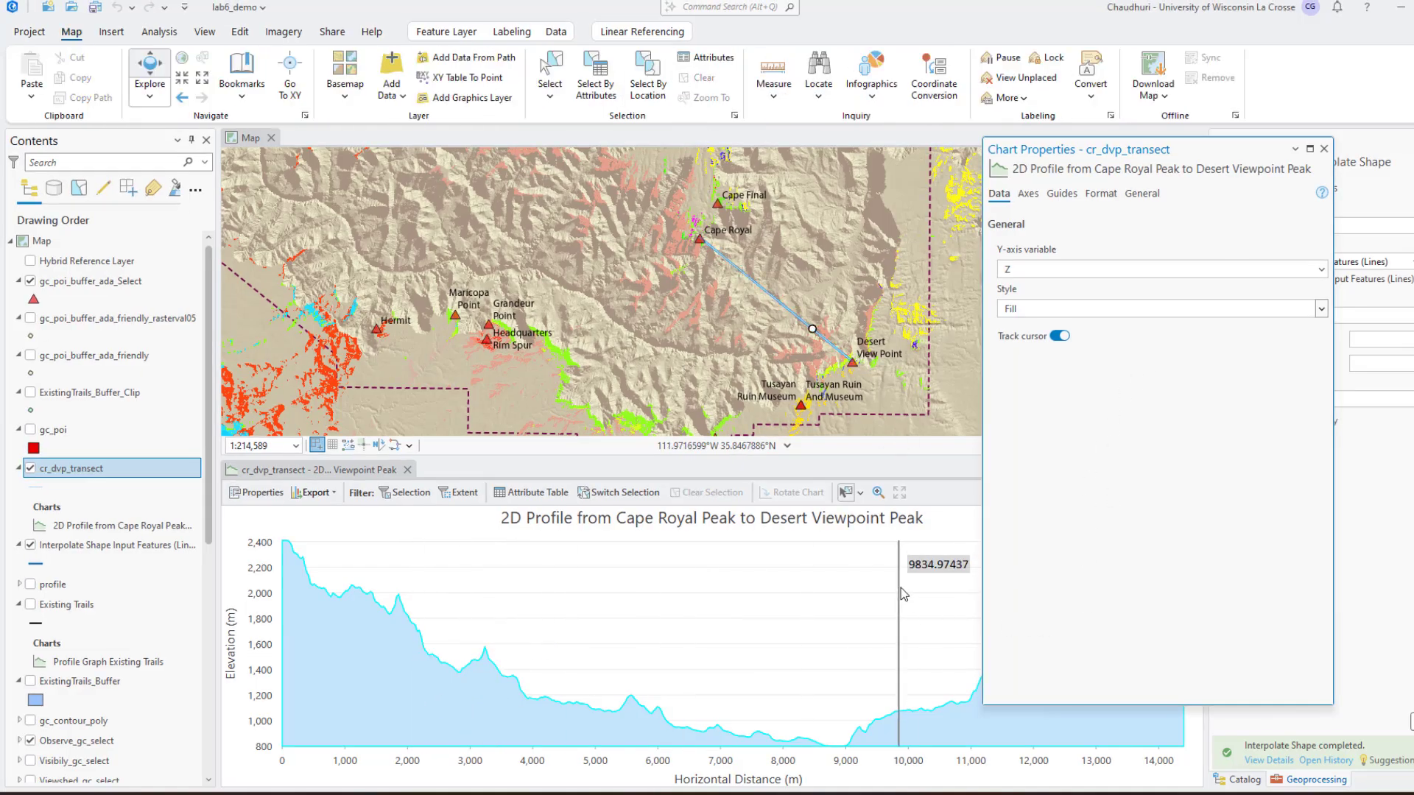
click(1060, 336)
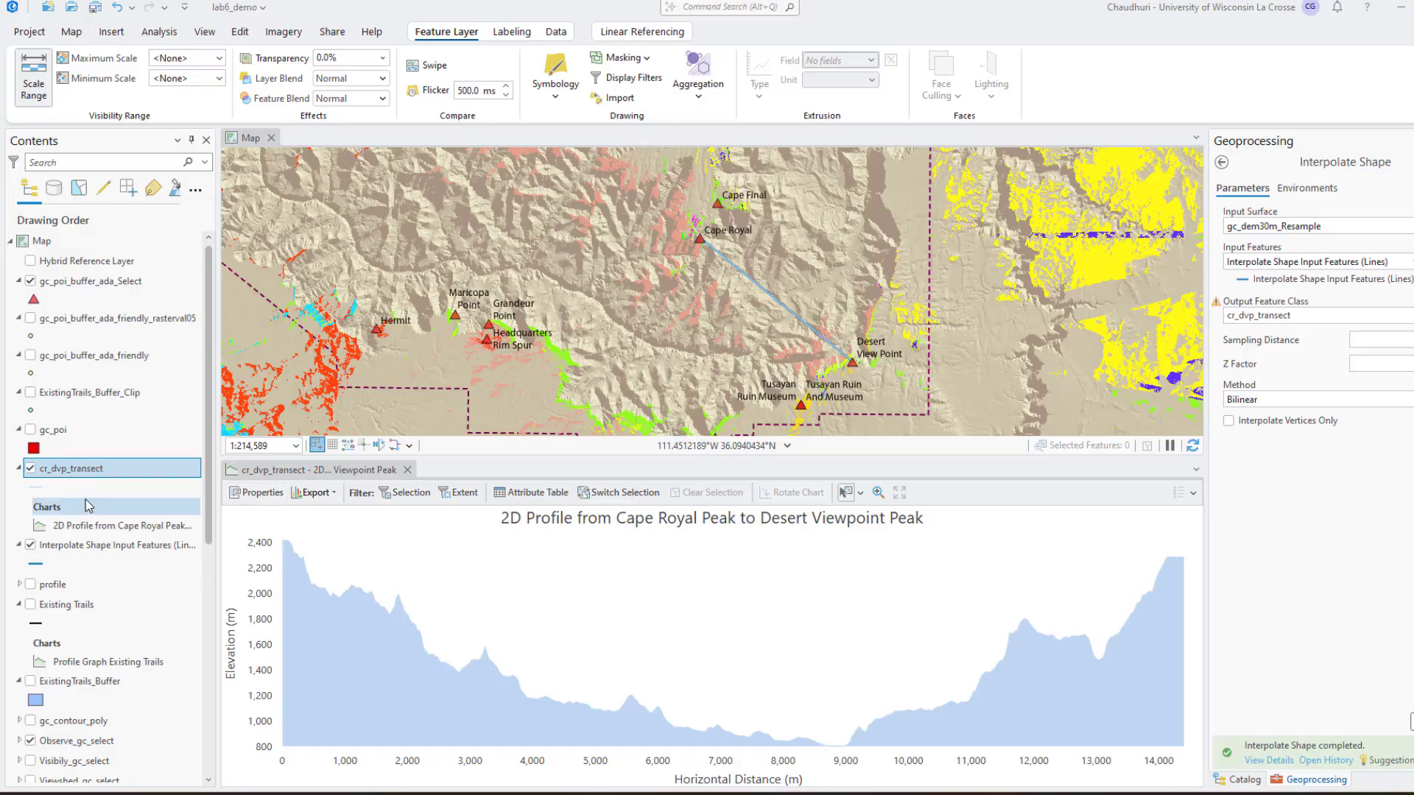
- Recolor the cr_dvp_transect line symbol, trying a golden brown and settling on a reddish brown
click(73, 469)
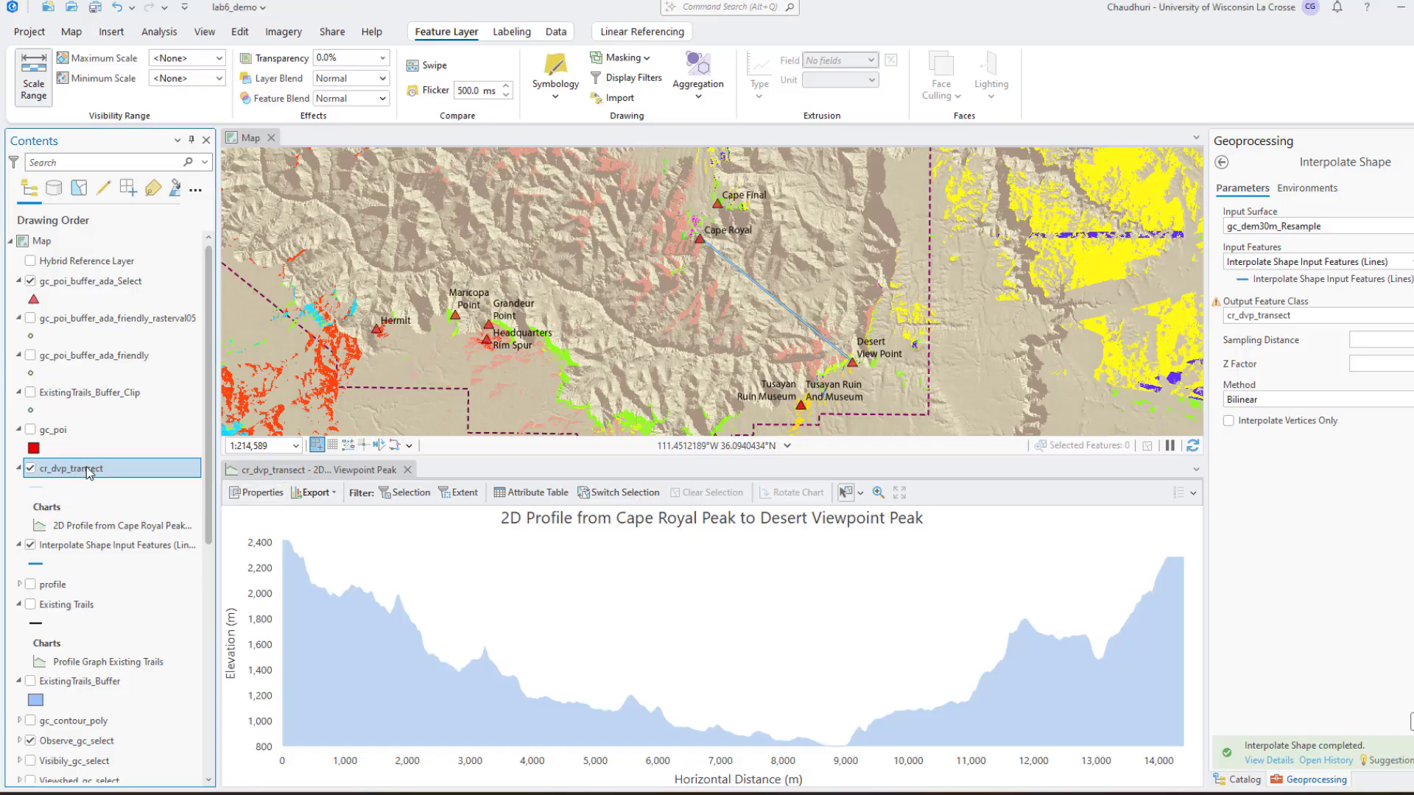
click(556, 75)
click(1300, 240)
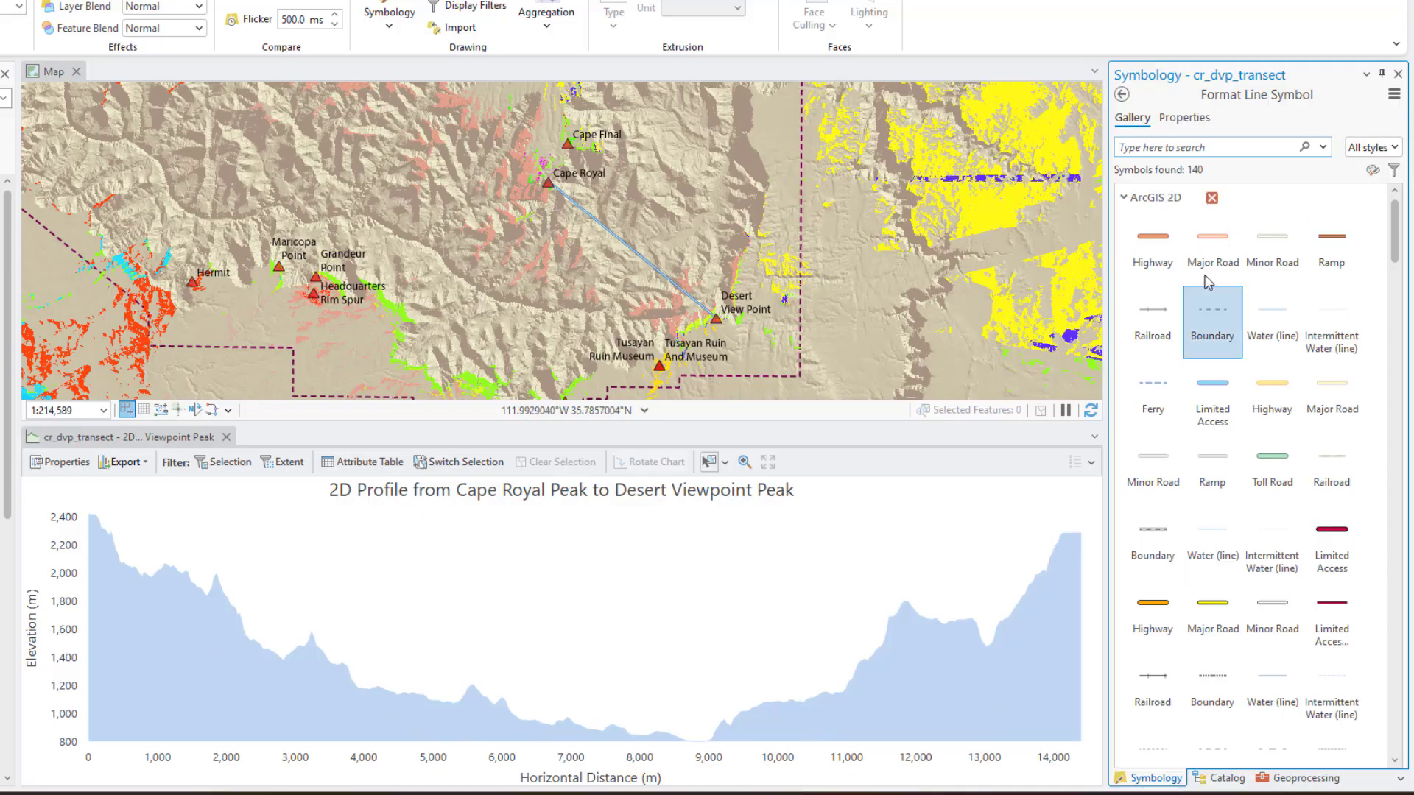
click(1192, 121)
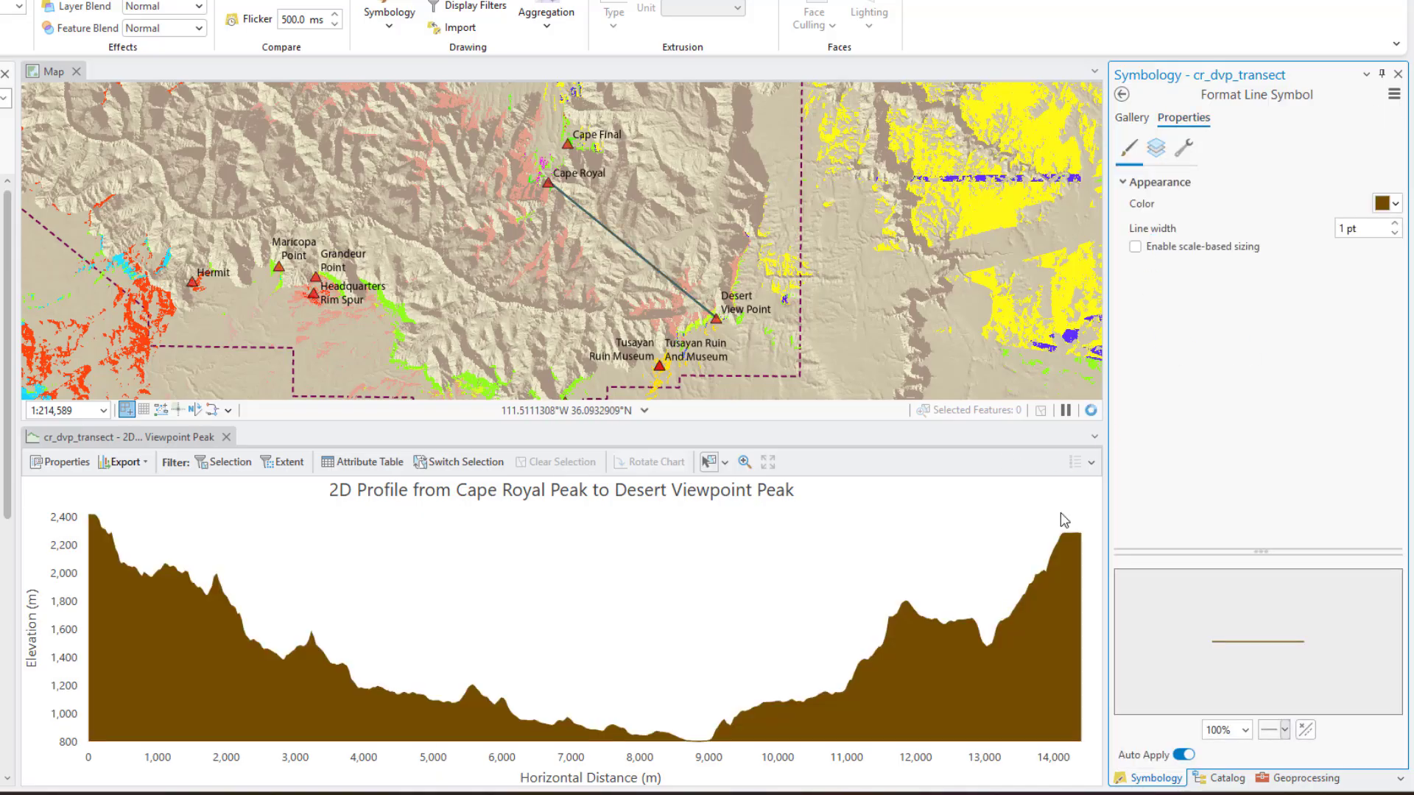
click(1388, 206)
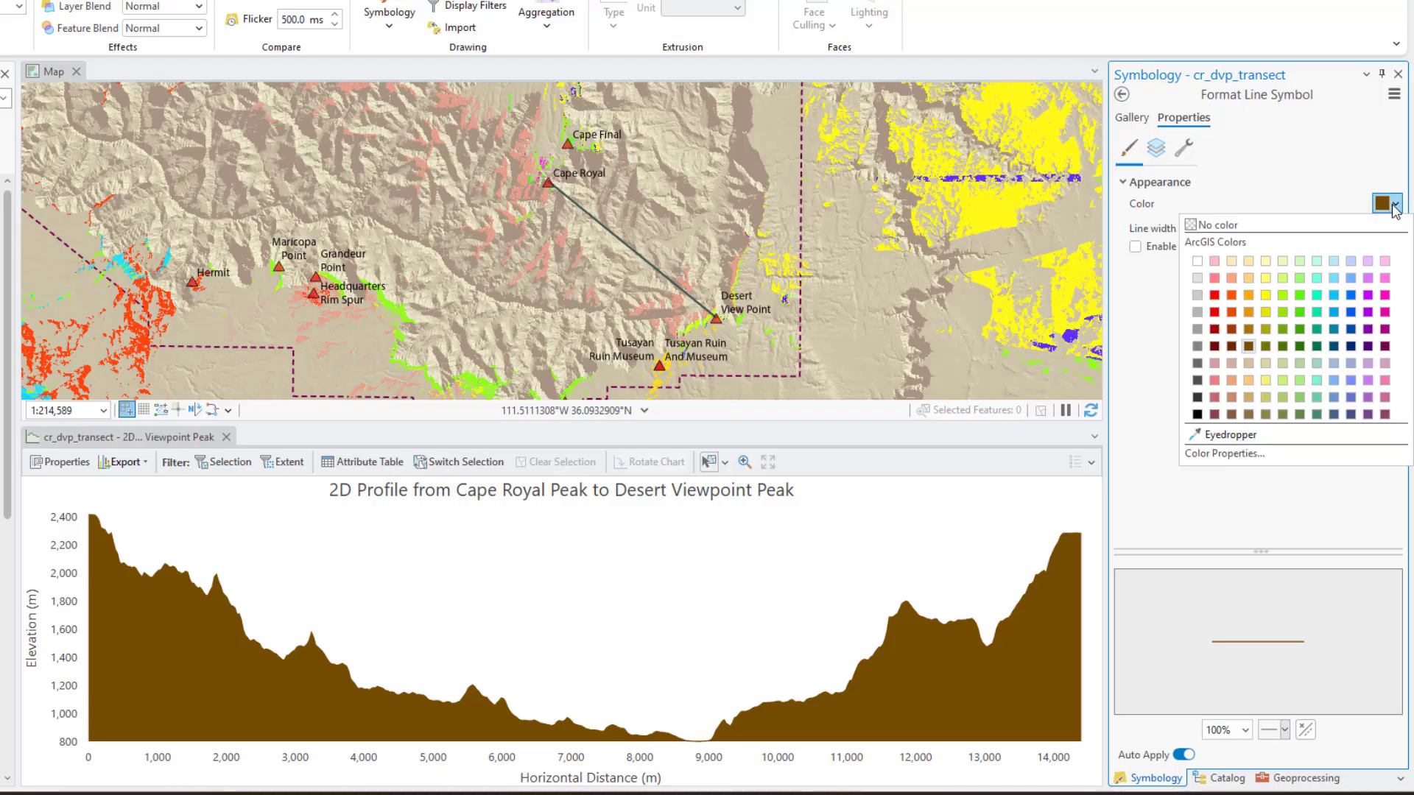
click(1248, 330)
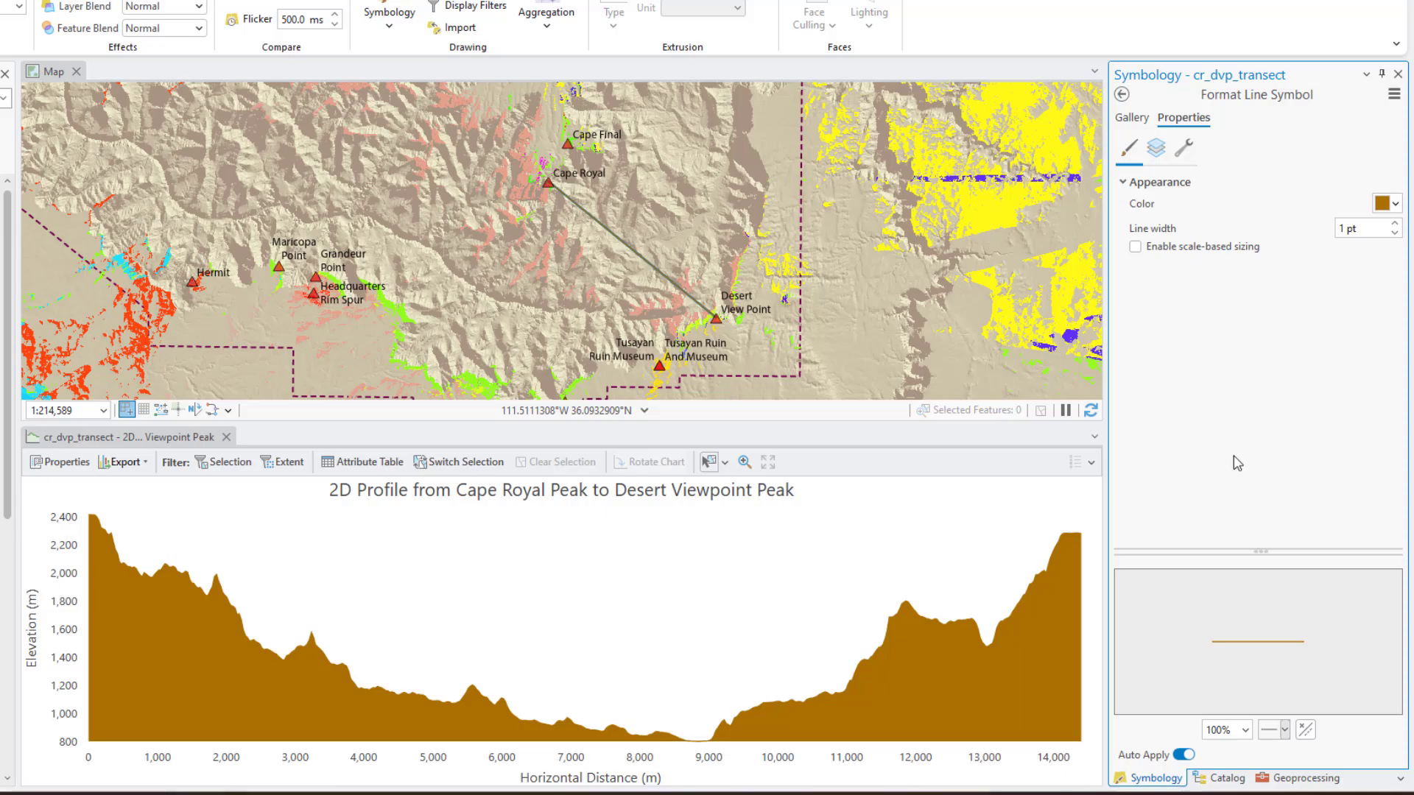
click(1387, 206)
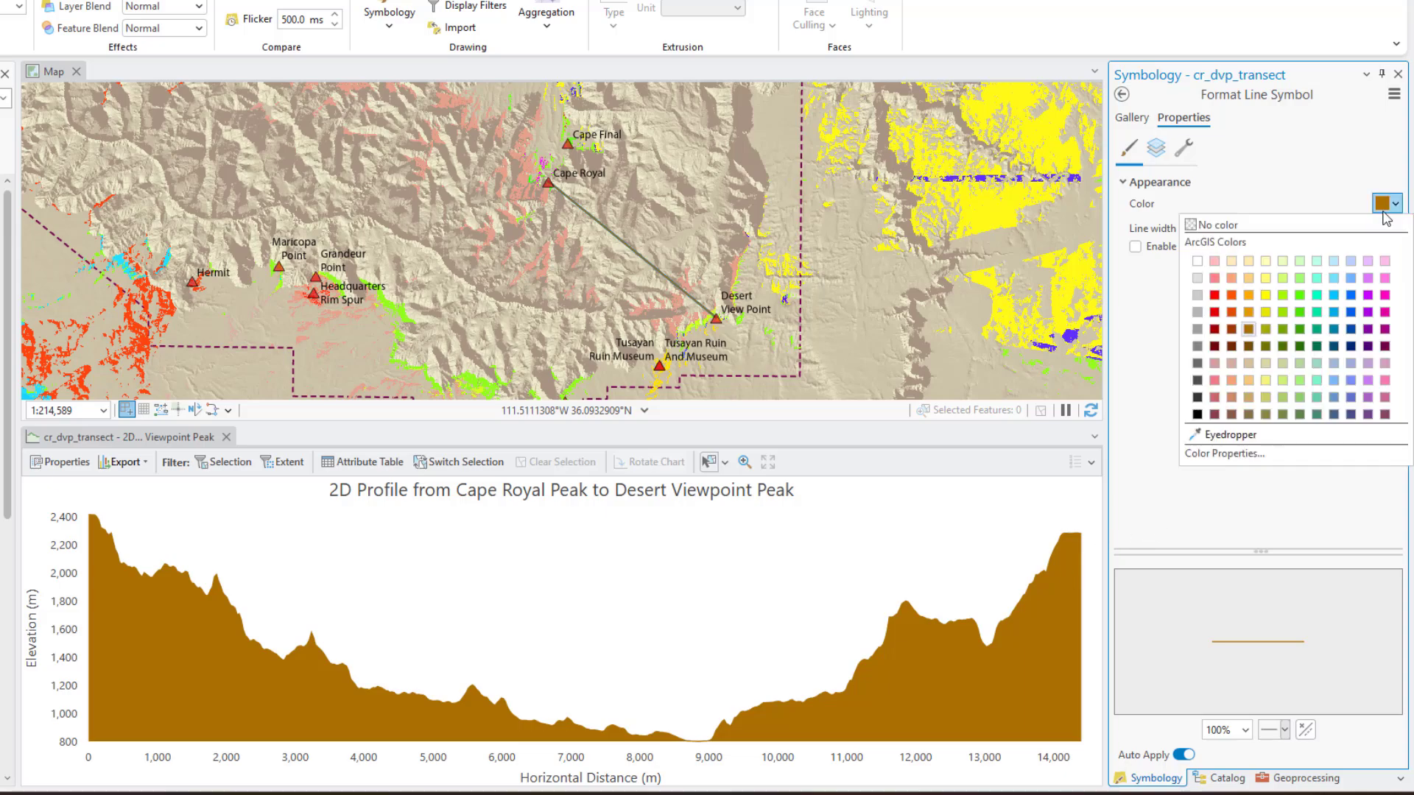
click(1232, 415)
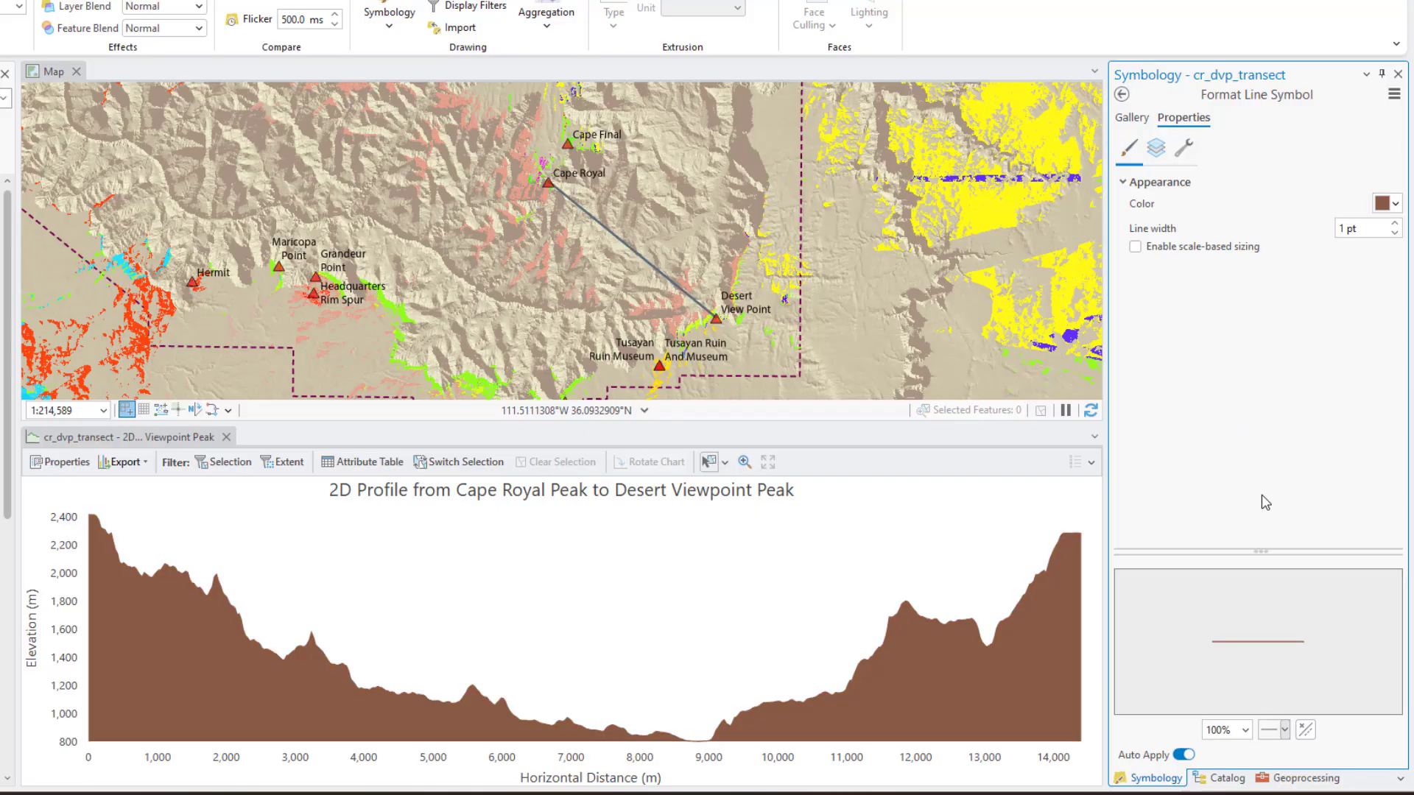
- Set the profile graph's chart title font to Myriad Pro at 14 pt
click(73, 472)
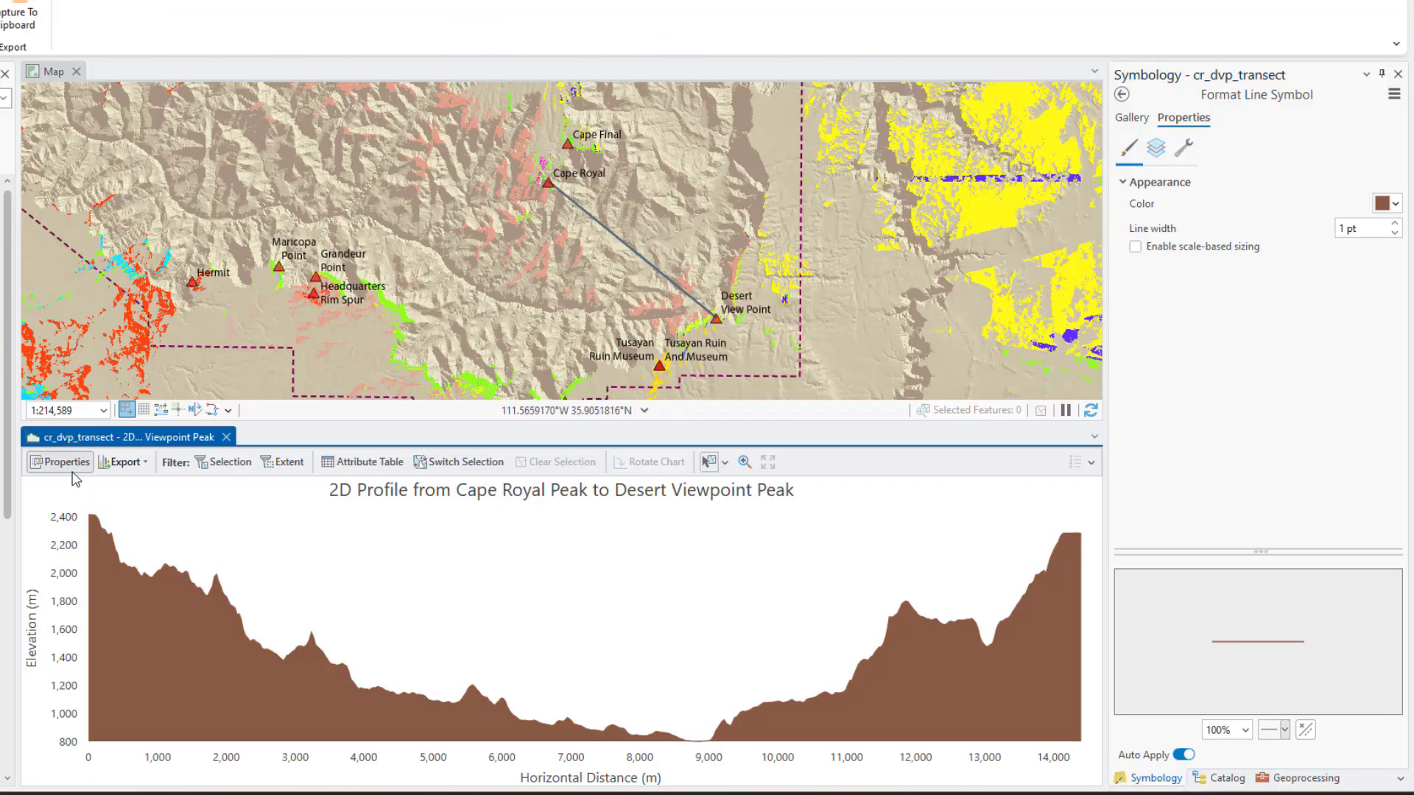
click(73, 472)
click(931, 137)
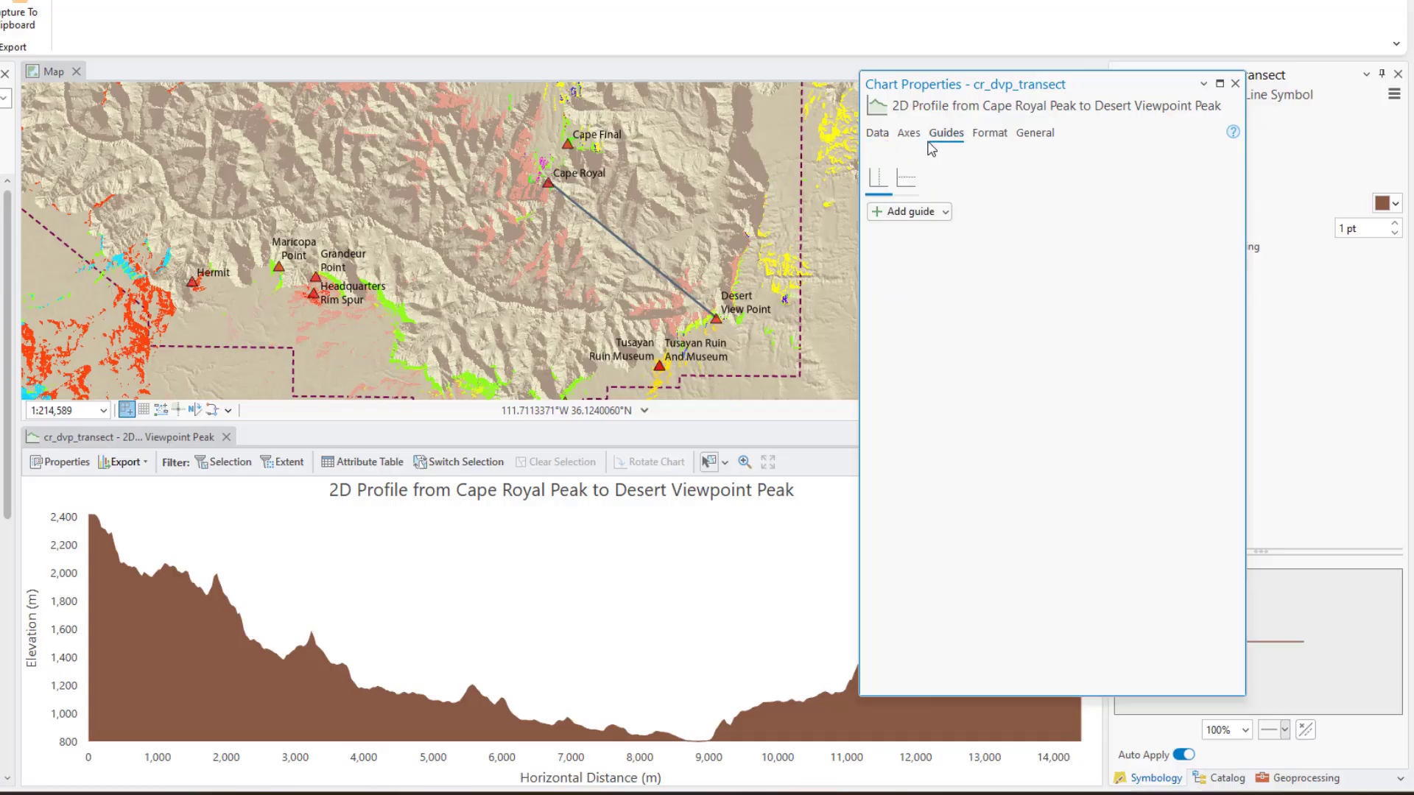
click(911, 136)
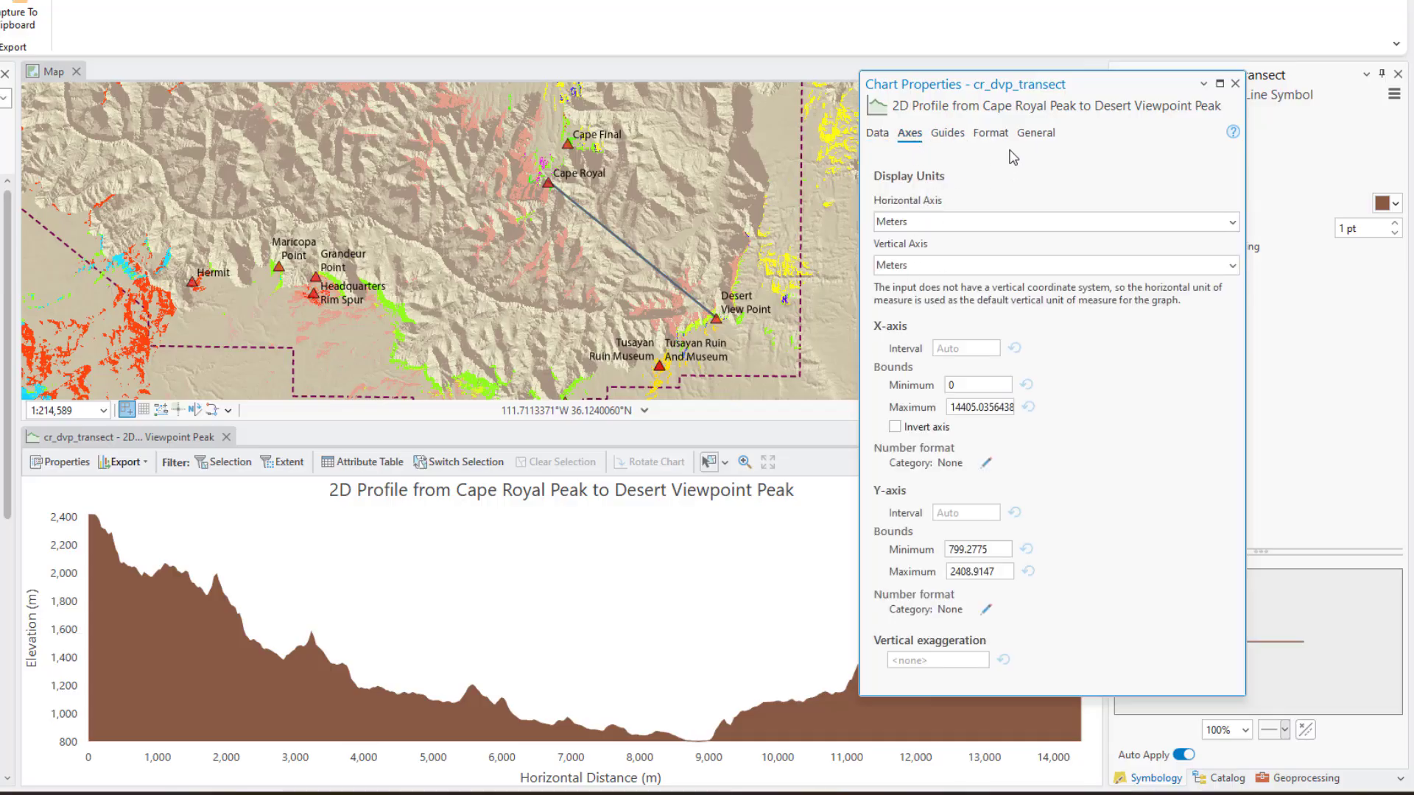
click(990, 133)
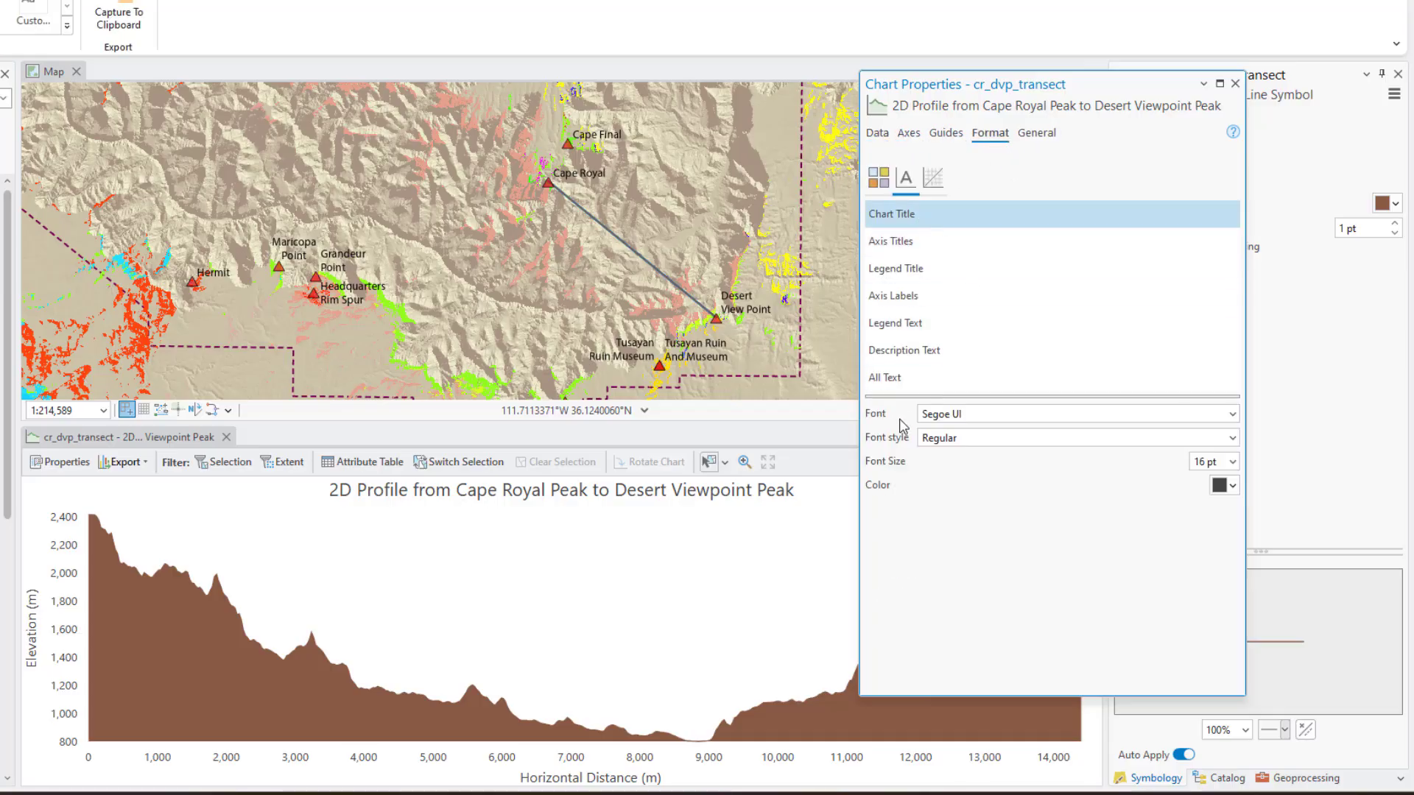
click(1196, 413)
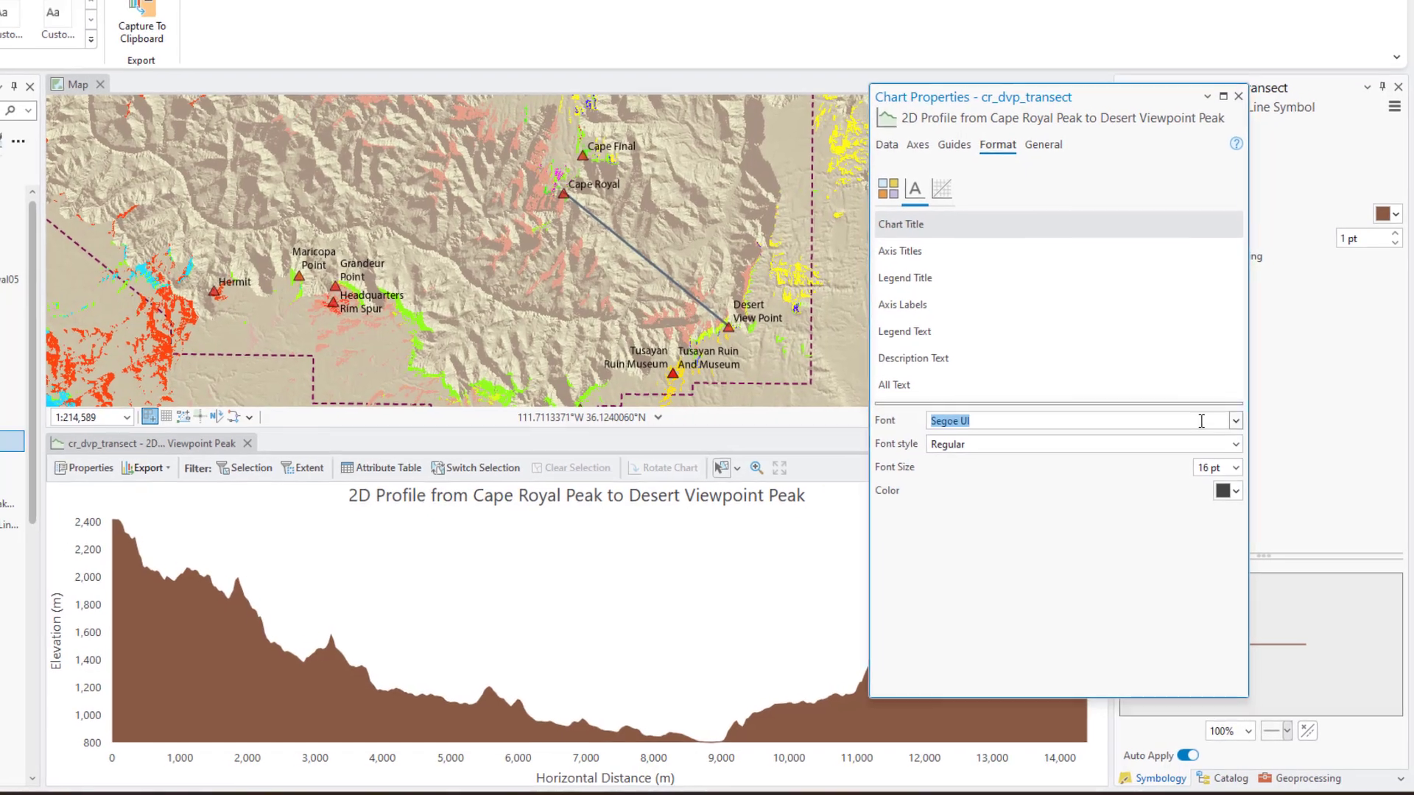
click(1234, 420)
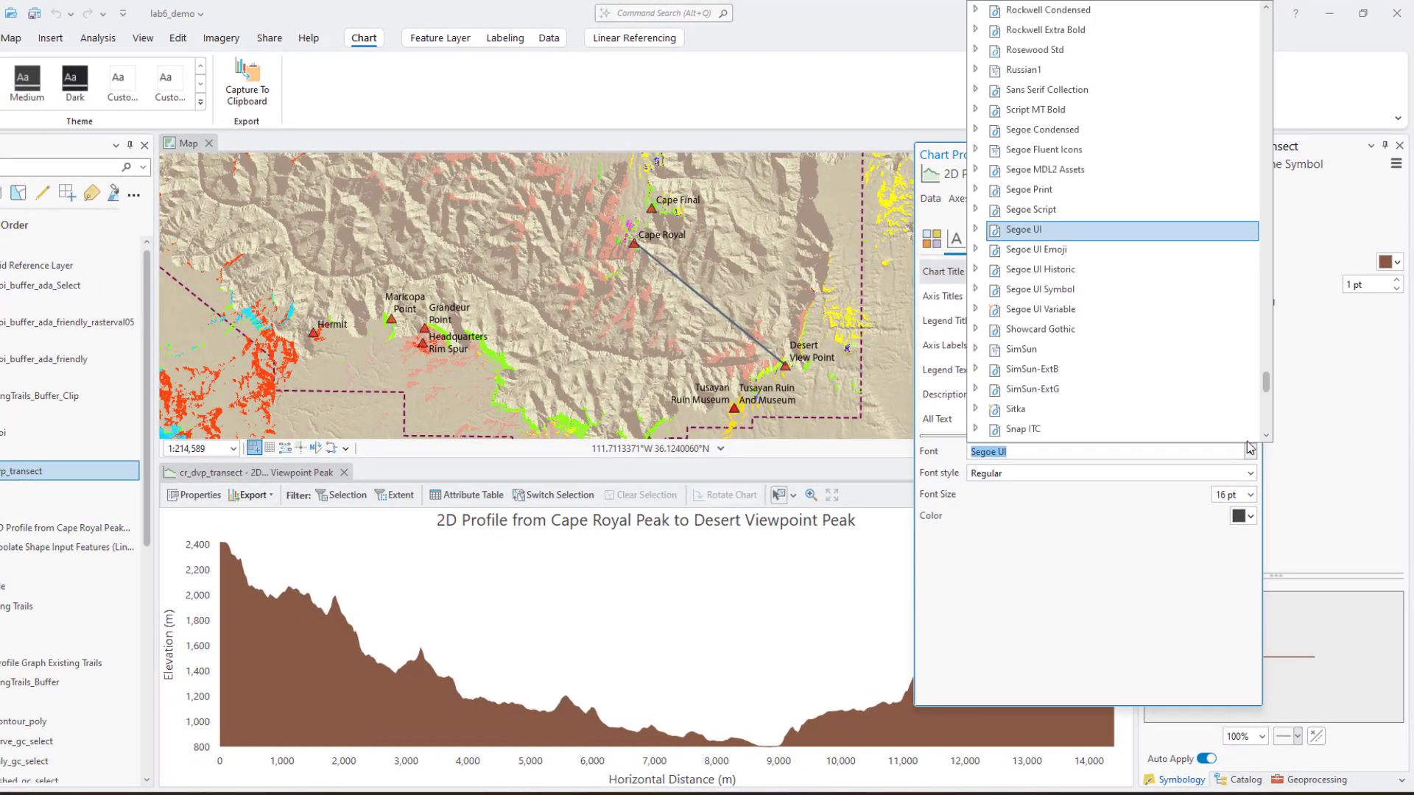
text(Myriad Arabic)
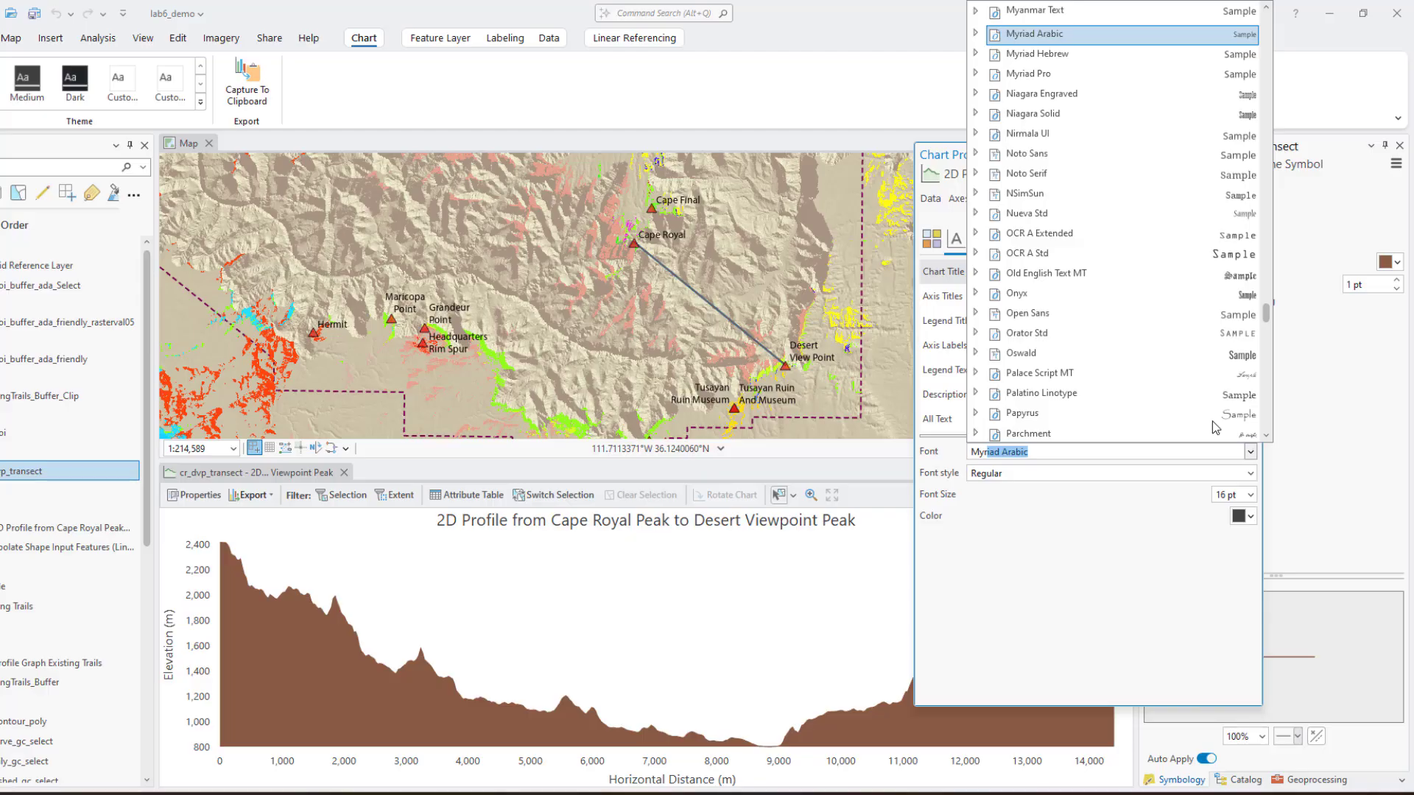
click(1117, 72)
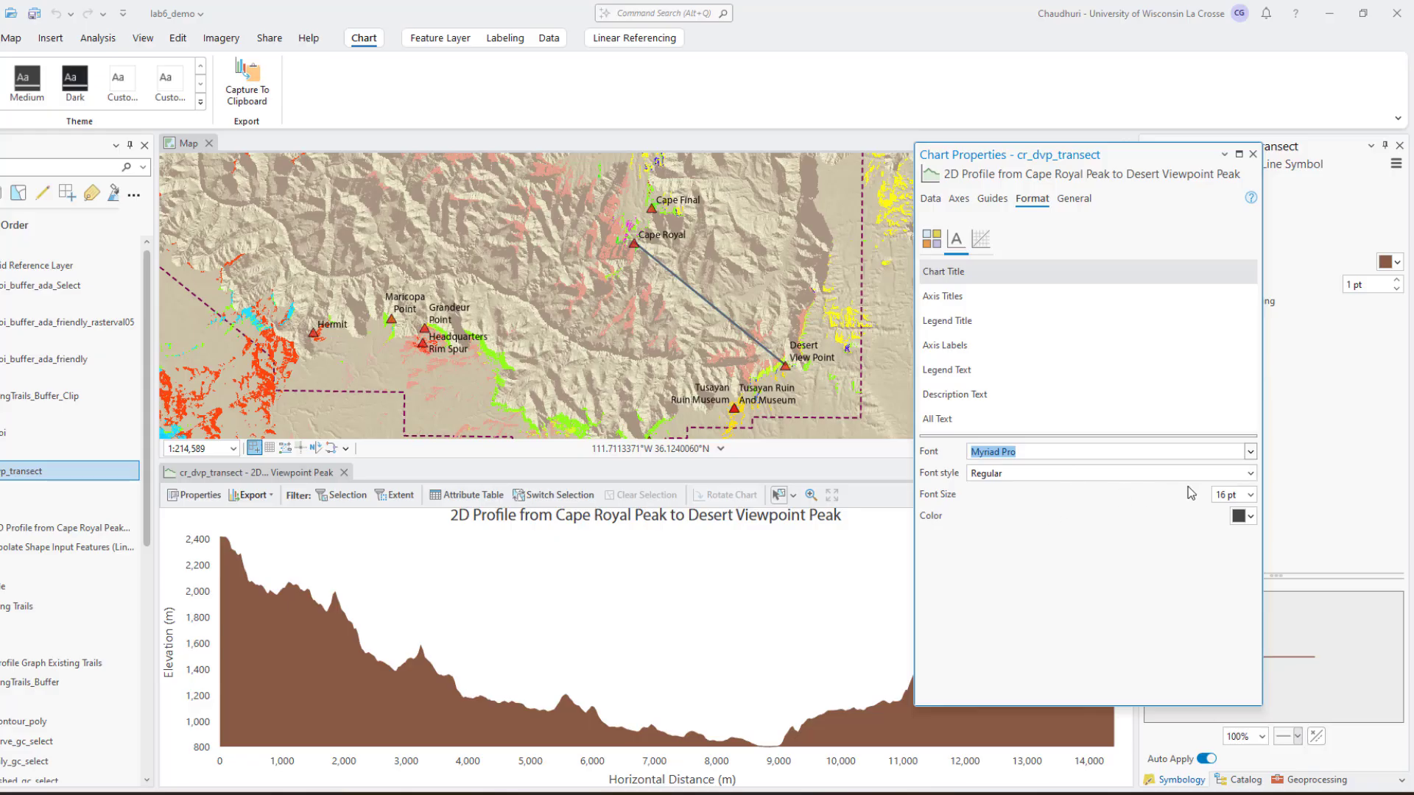
click(1249, 495)
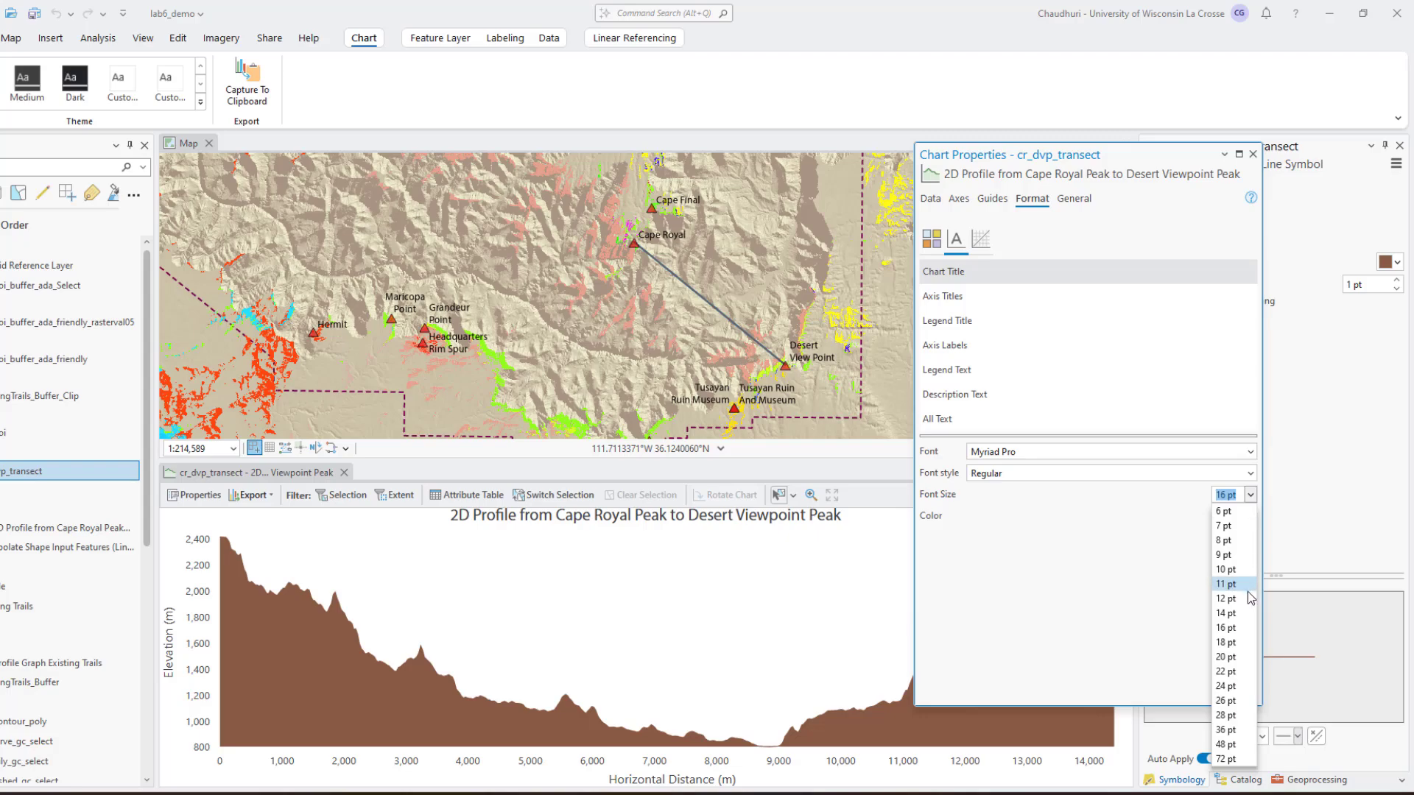
click(1244, 613)
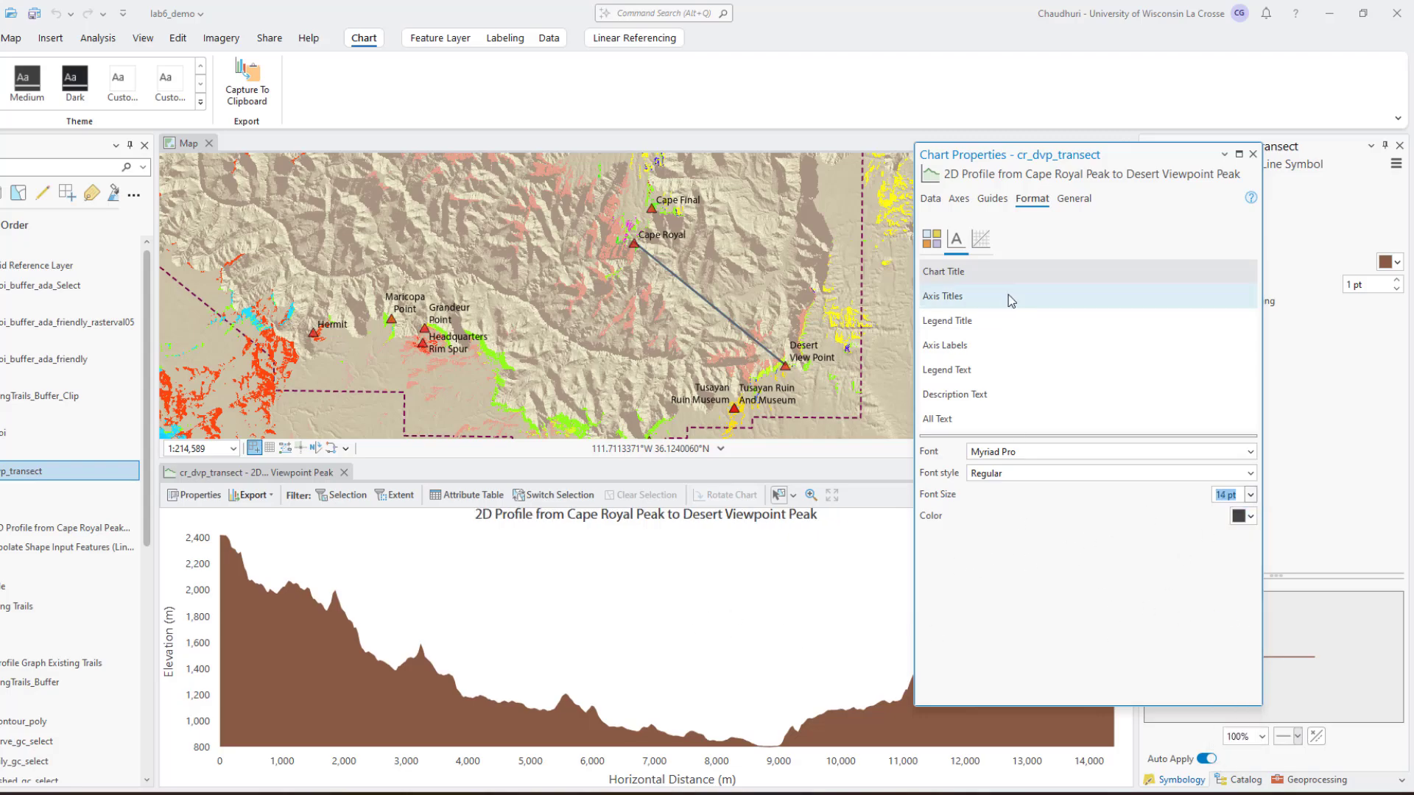
- Set the font of the profile graph's axis titles to Myriad Pro
click(972, 299)
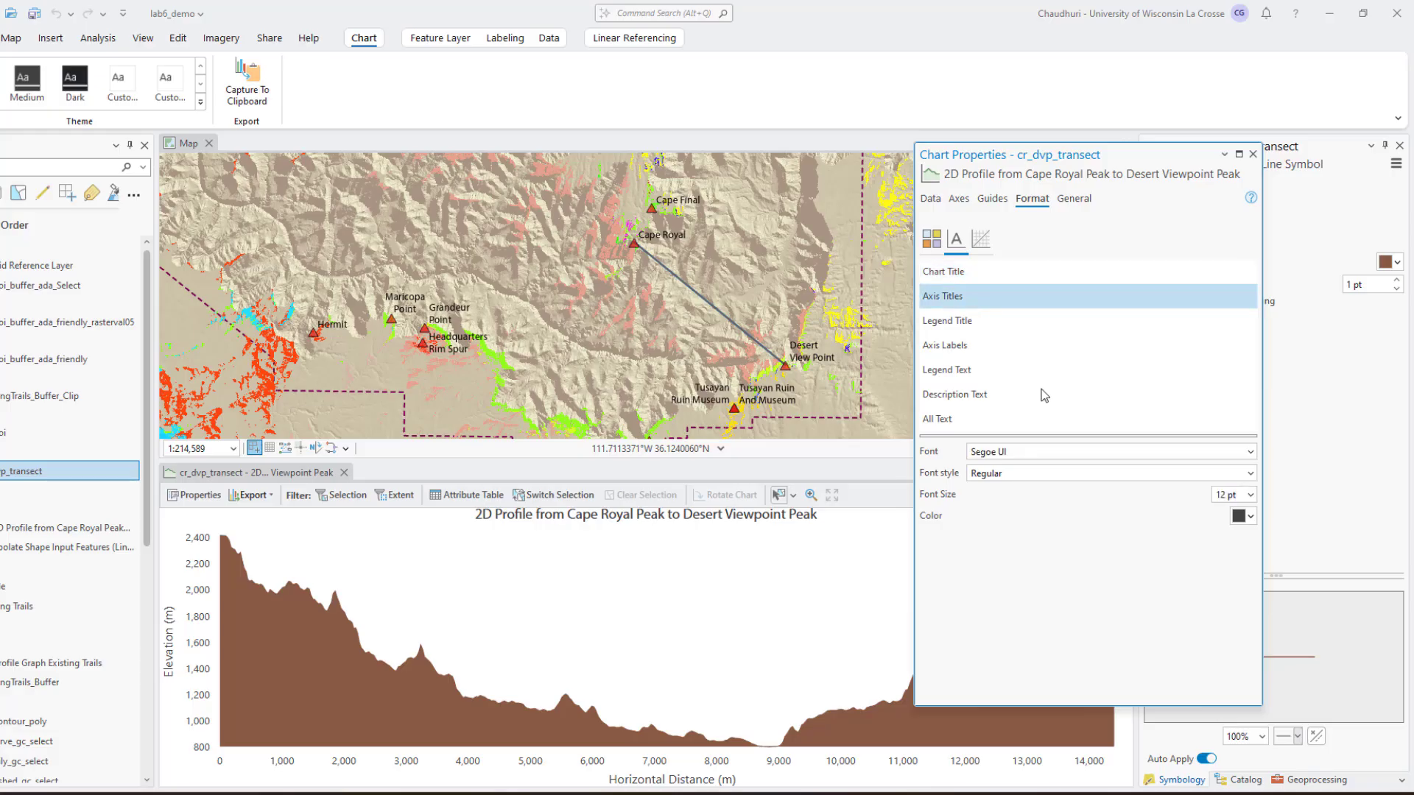
click(1249, 452)
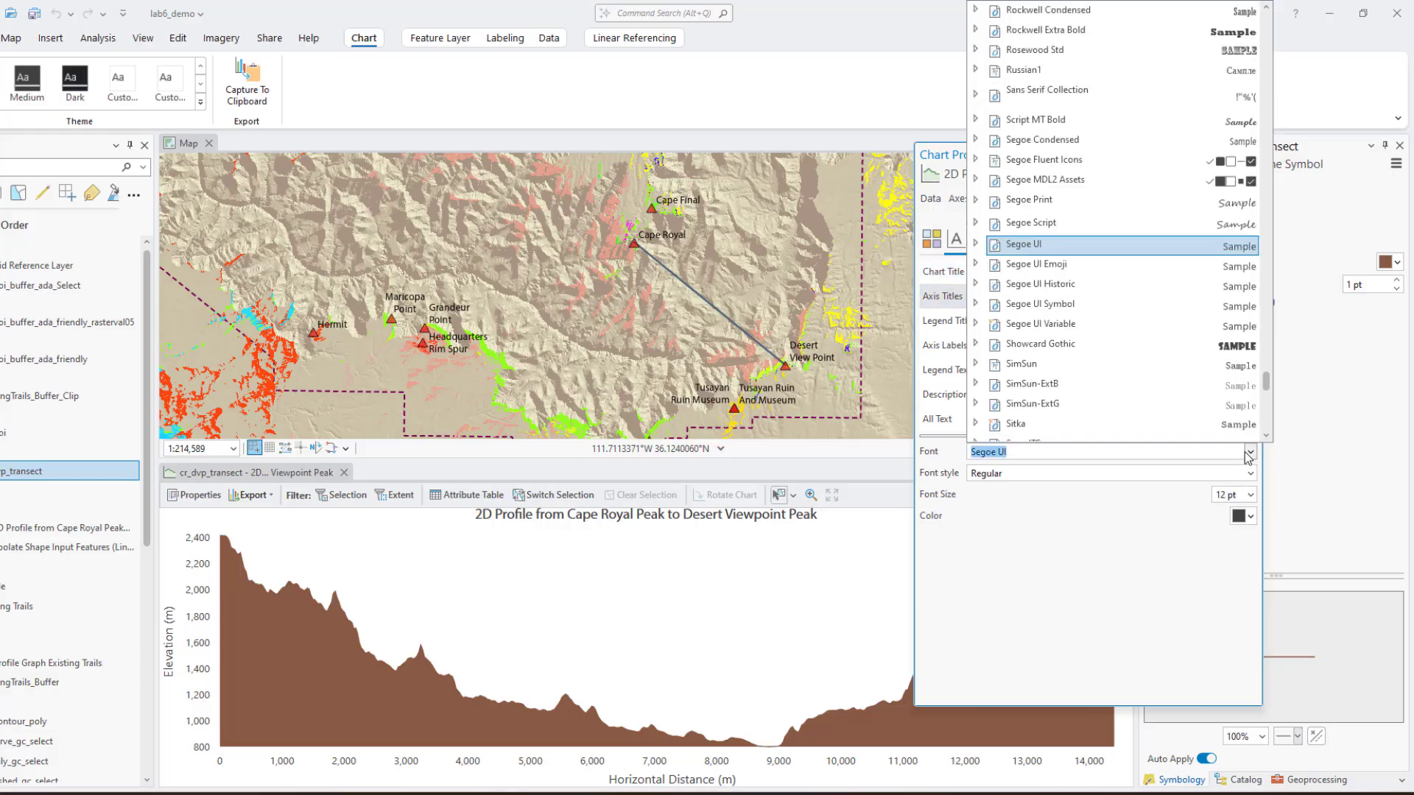
text(Myriad Arabic)
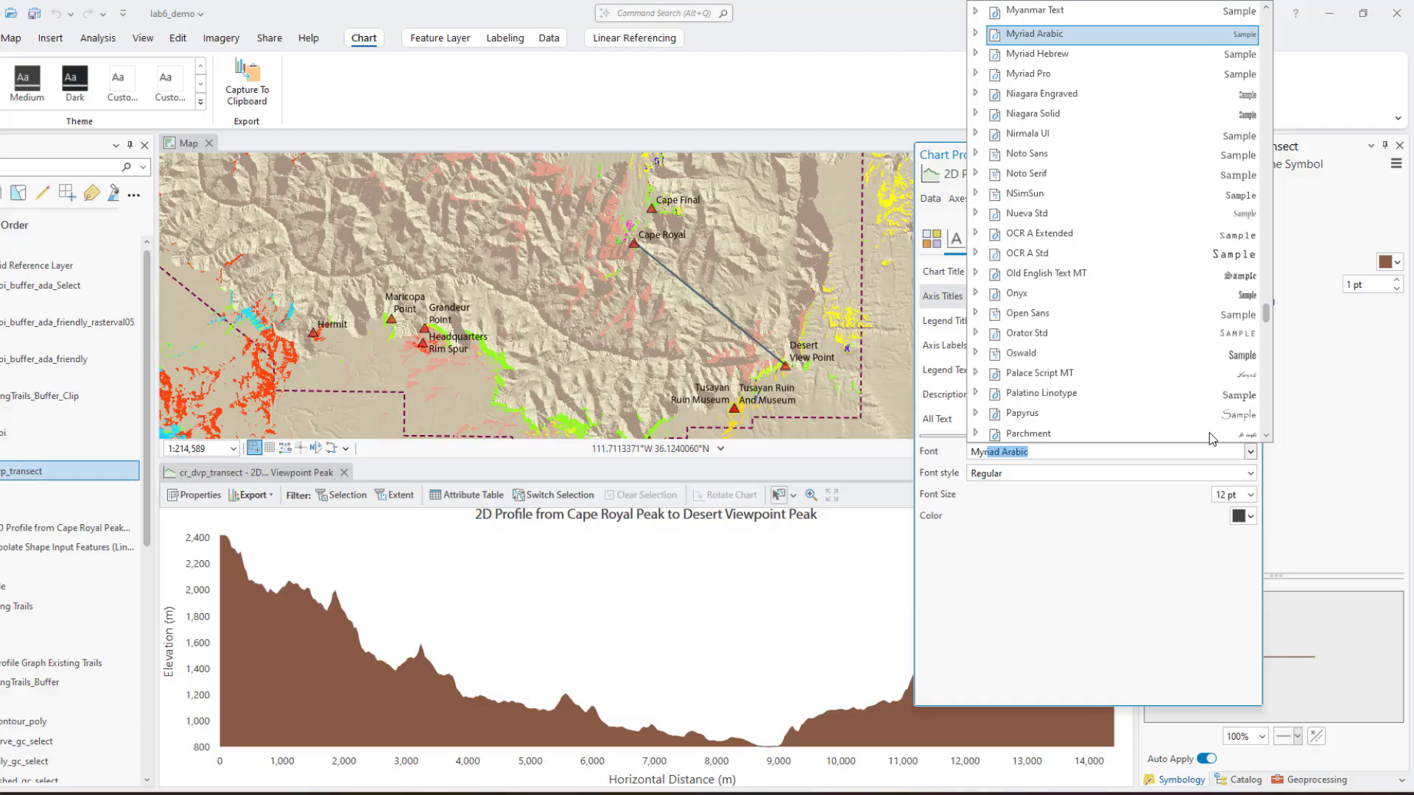
click(1031, 73)
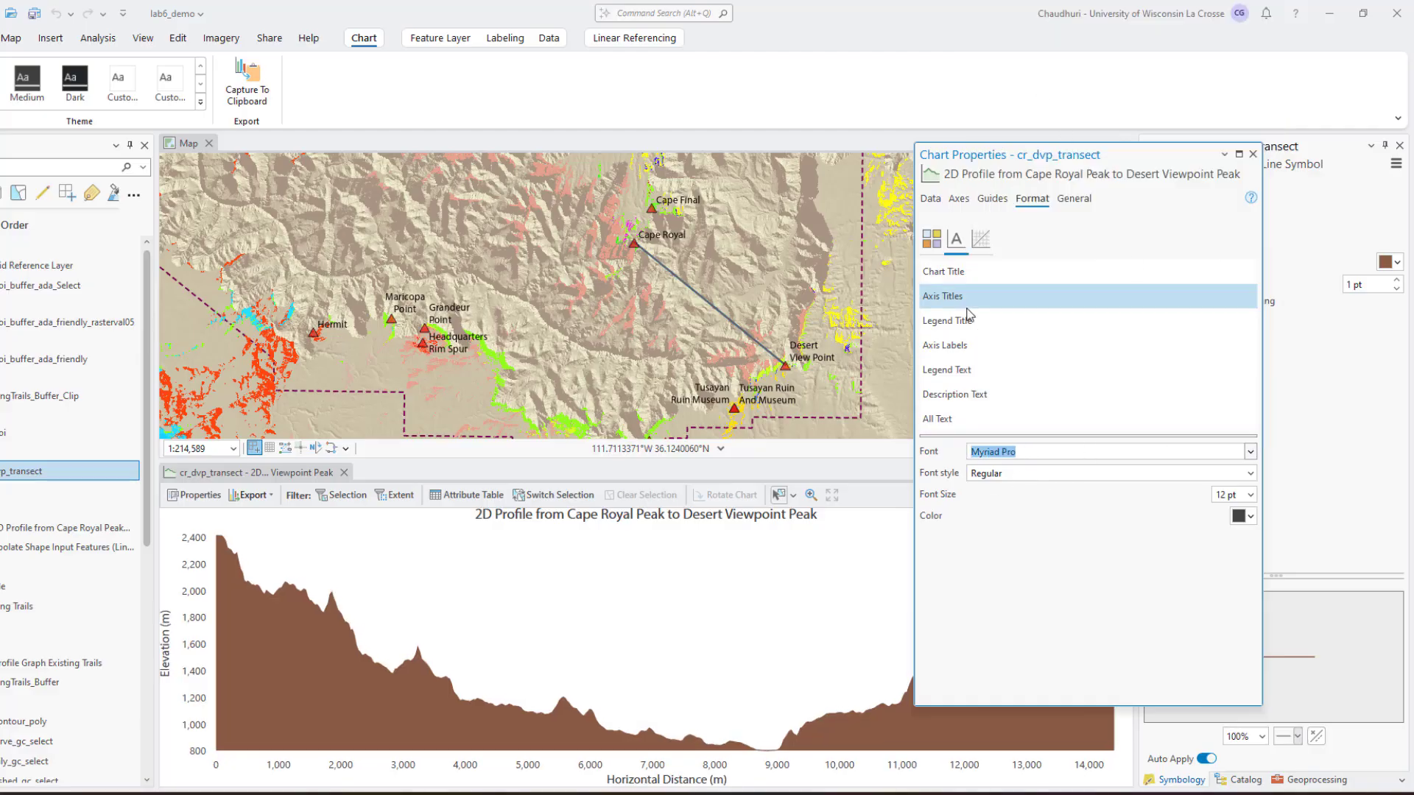
- Set the axis labels' font to Myriad Pro and make the chart's grid lines visible
click(973, 345)
click(1069, 469)
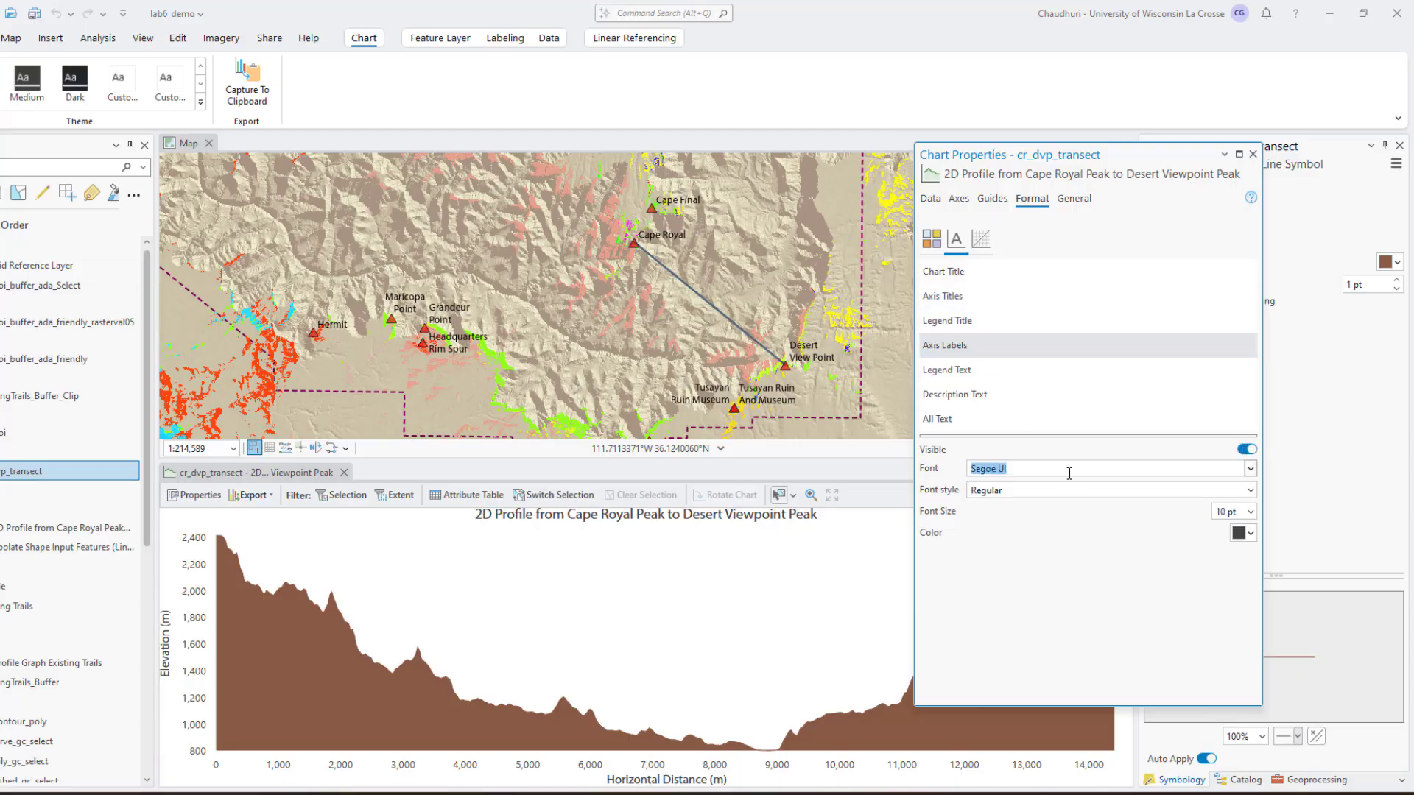
text(Myriad Pro)
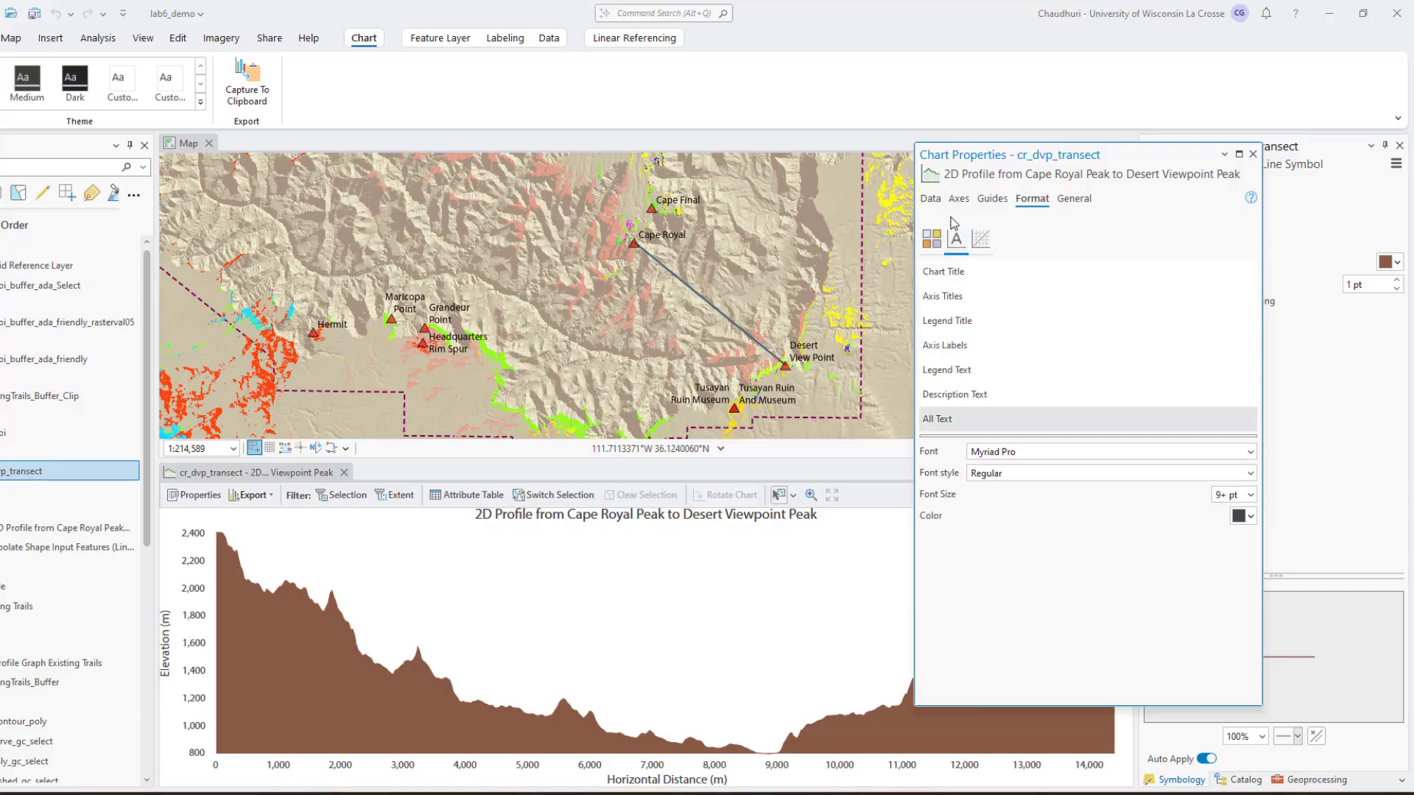
click(981, 240)
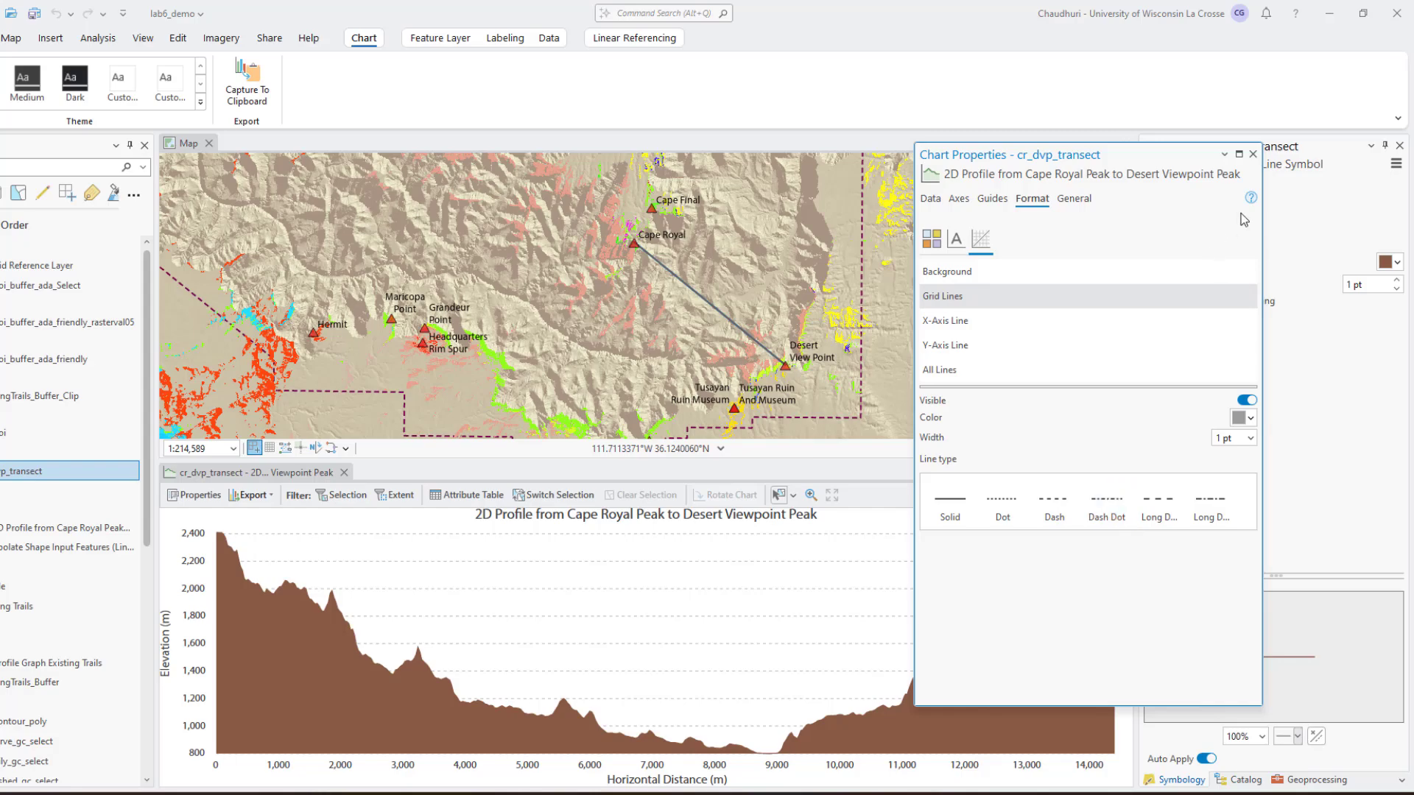
click(1252, 154)
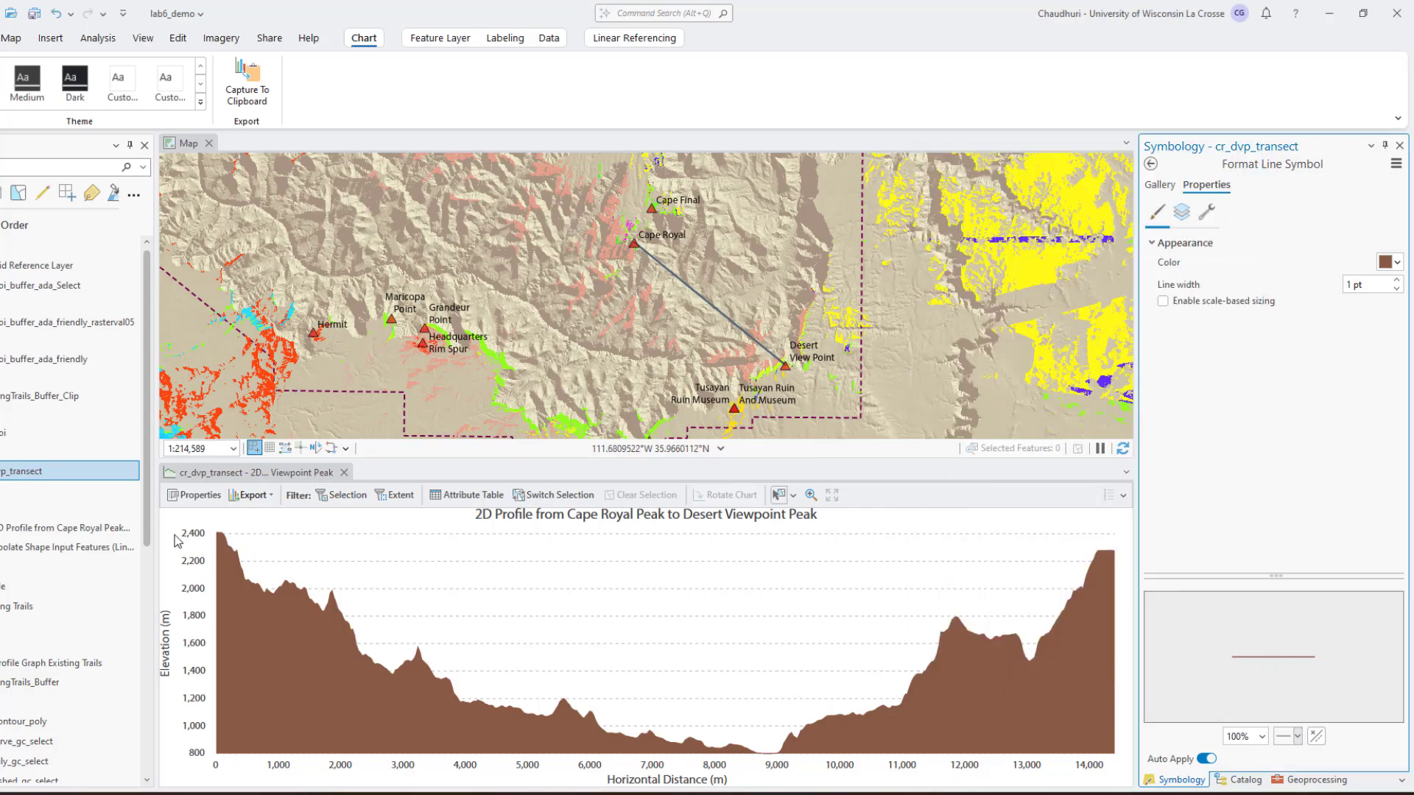
- Export the profile graph as a Portable Network Graphic (*.png) named "trasect" in the lab6 folder
click(258, 501)
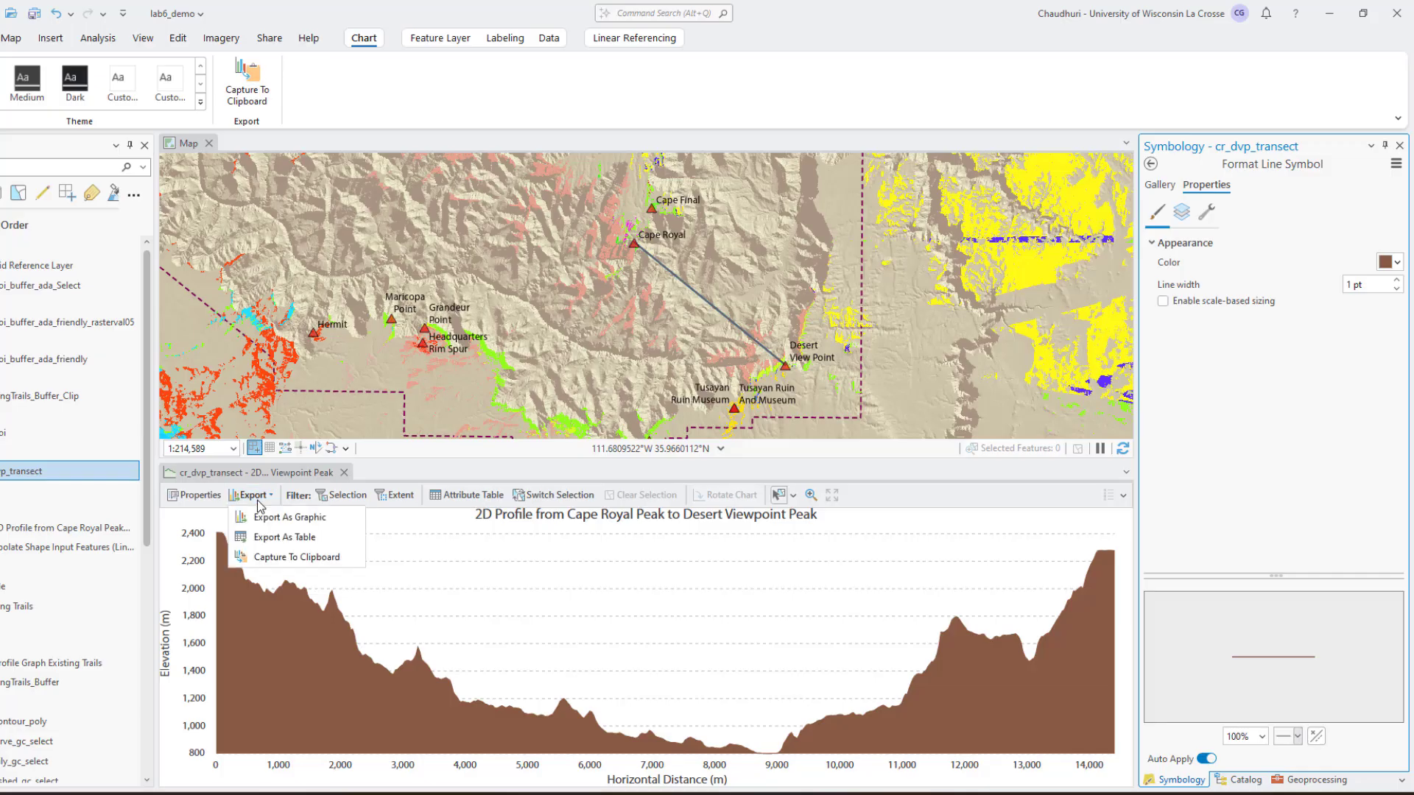
click(280, 518)
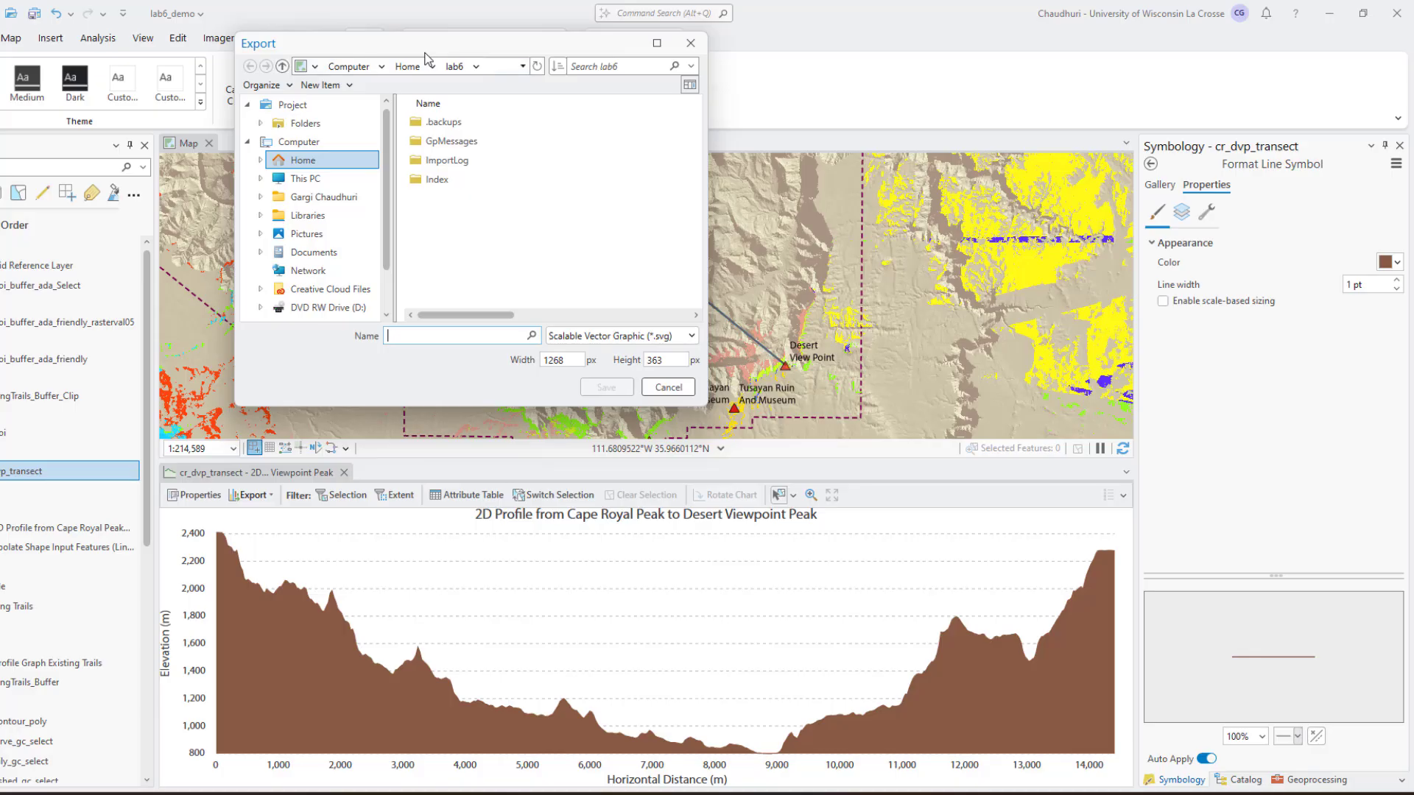
click(590, 336)
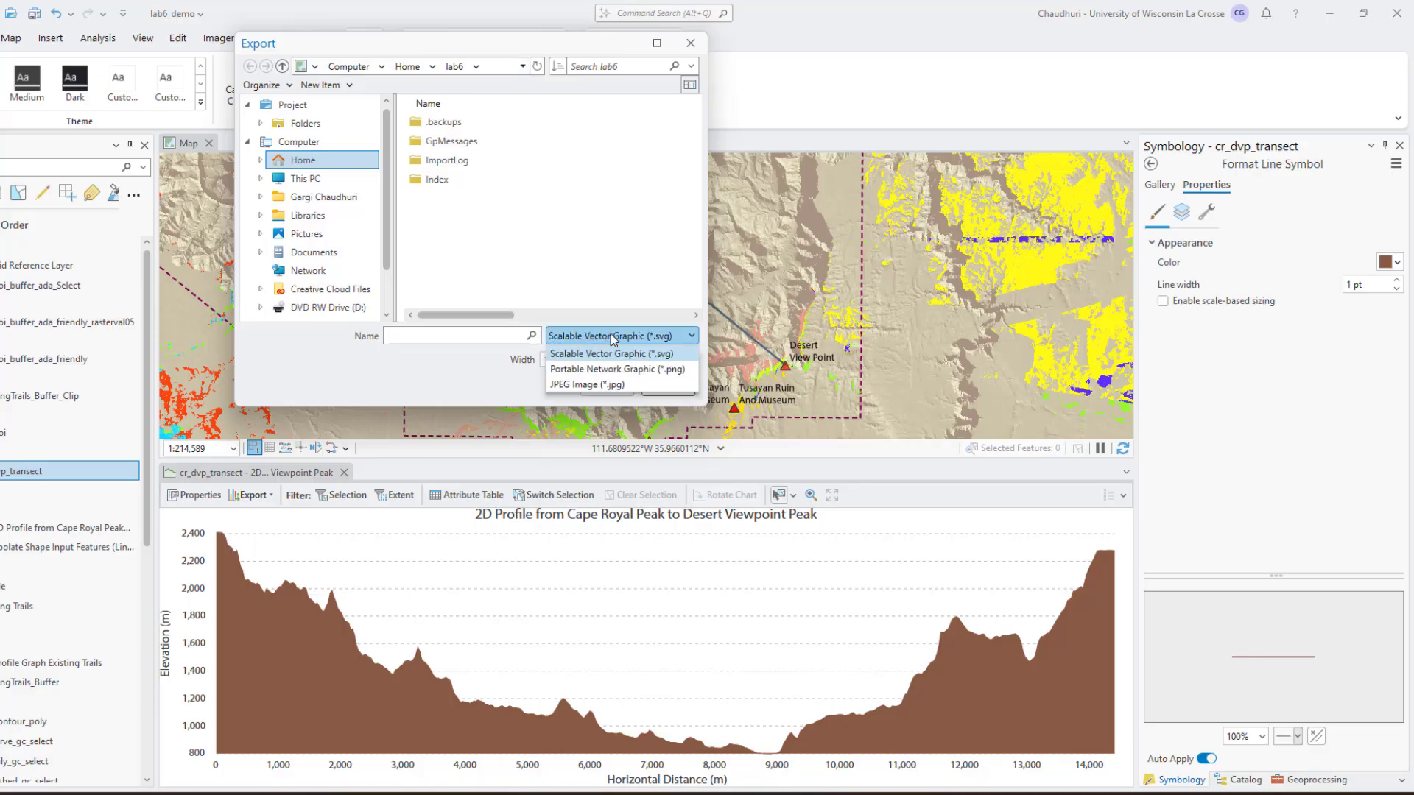
click(578, 368)
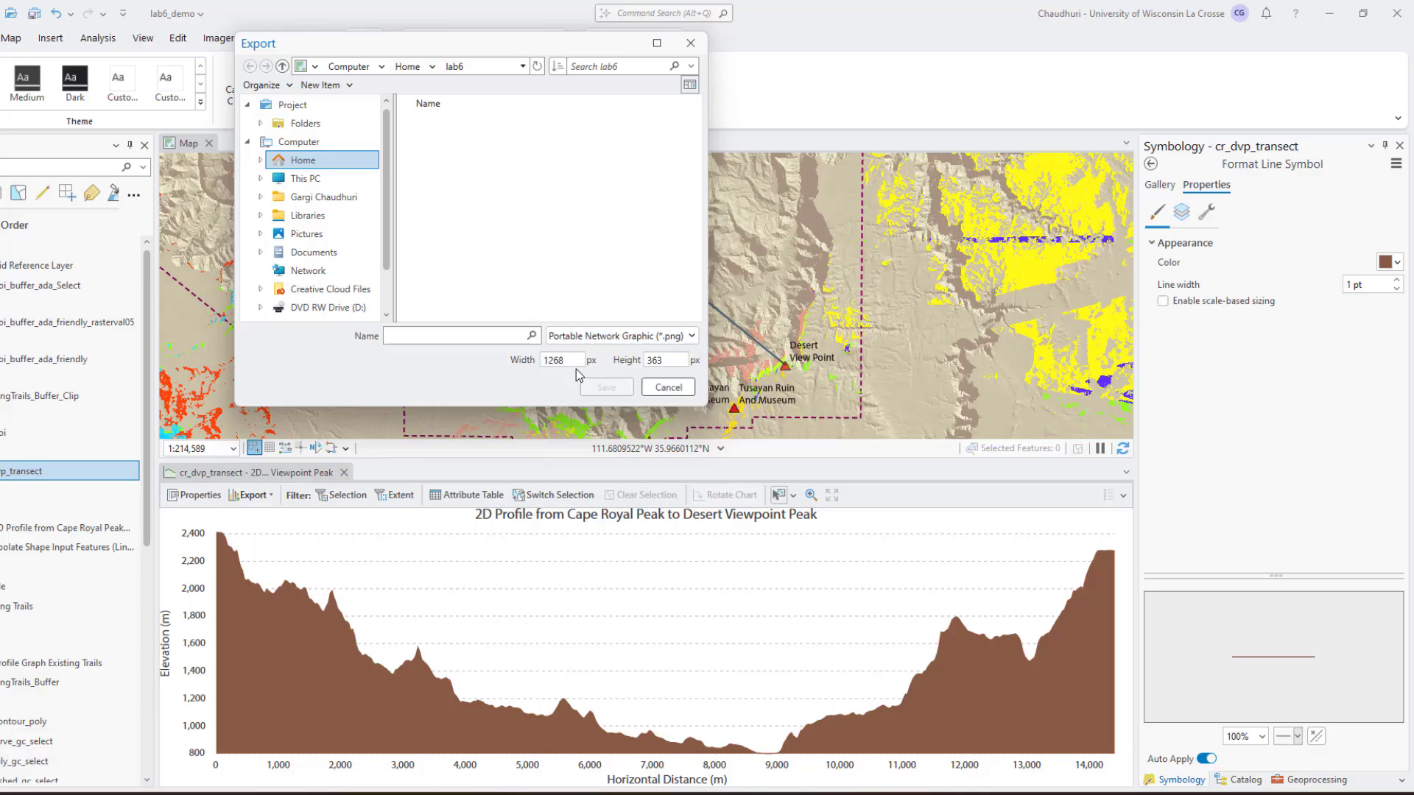
click(476, 336)
text(trasect)
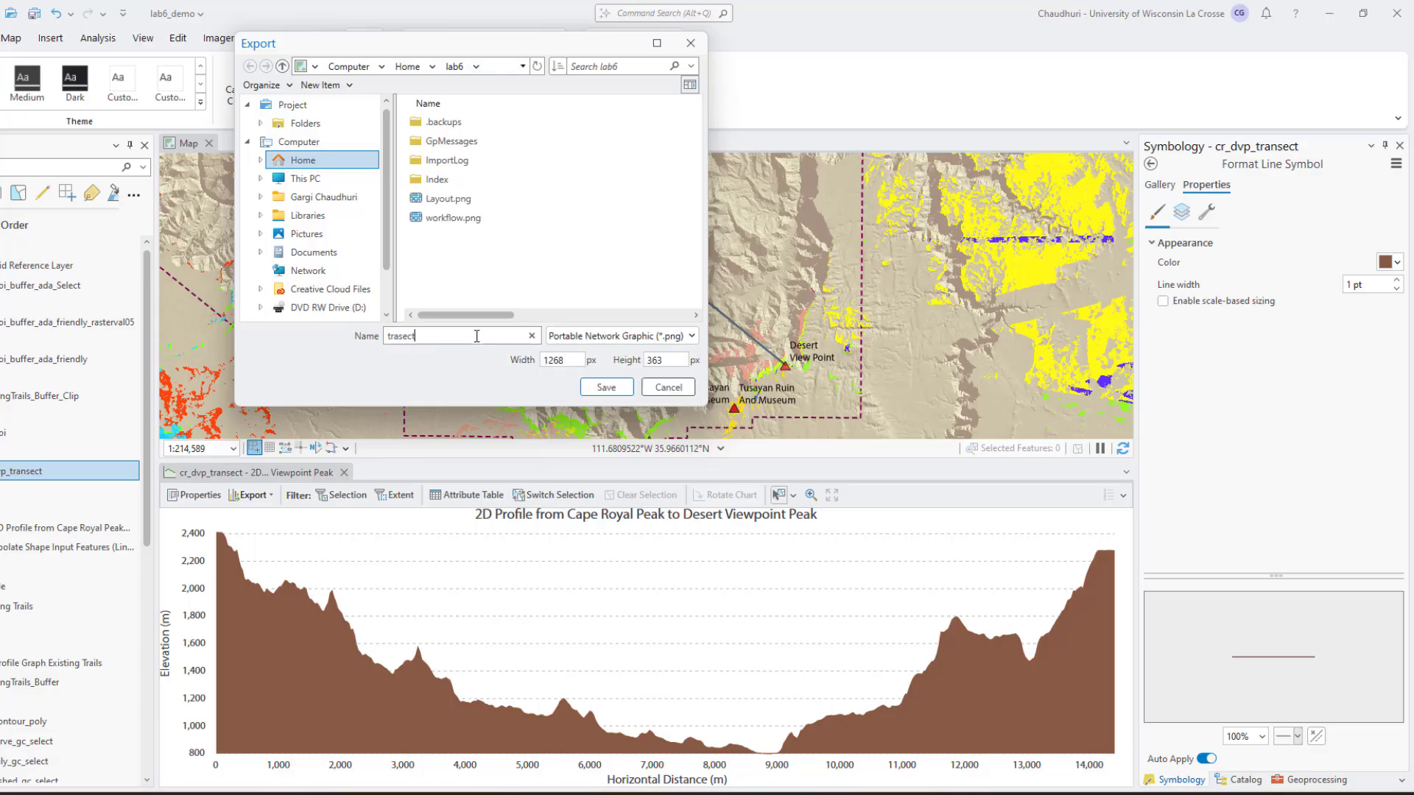